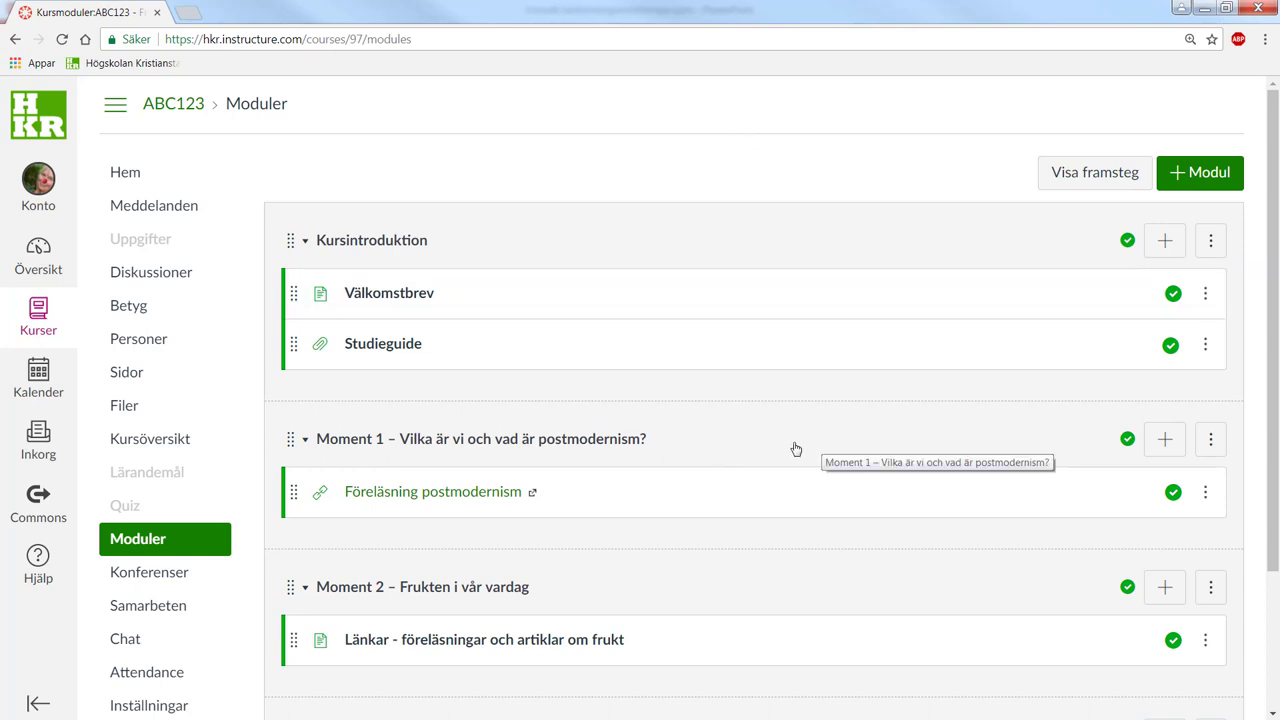
Step: Add a new assignment named "Enskilt inlämningsarbete: Reflektioner kring postmodernism" to the Moment 1 module
{"action": "left_click", "coordinate": [1166, 441]}
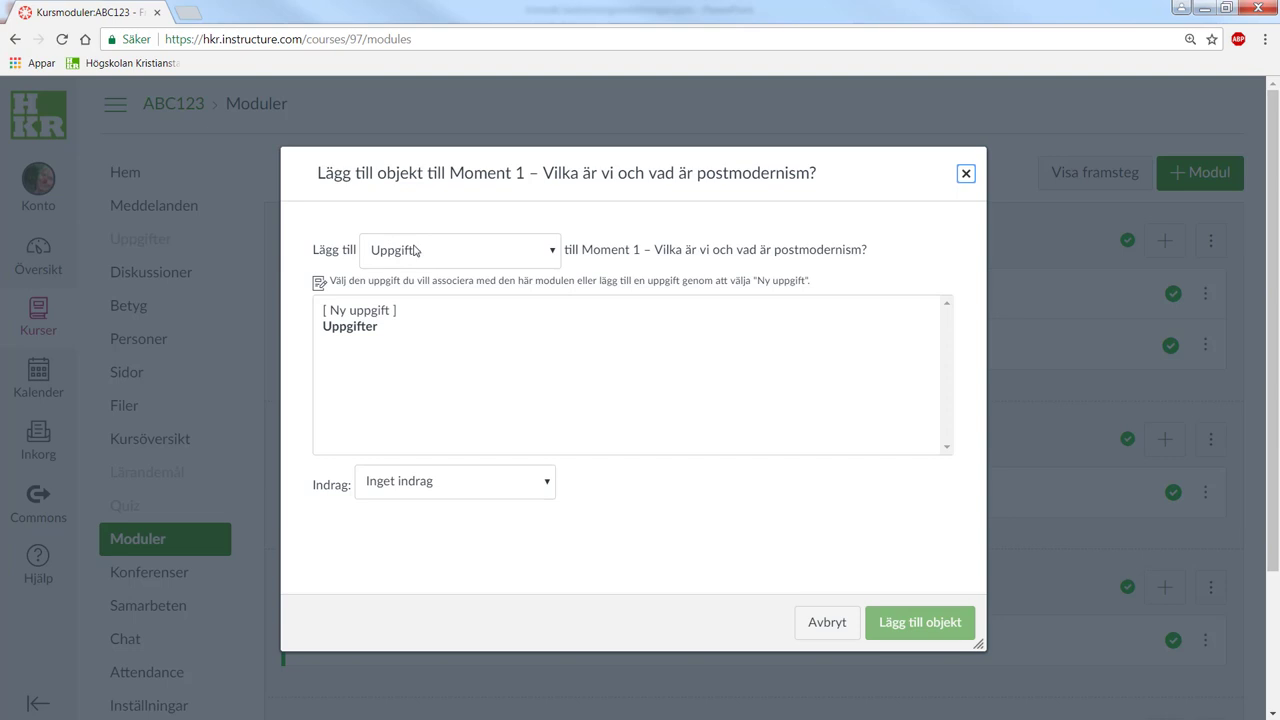
{"action": "left_click", "coordinate": [383, 312]}
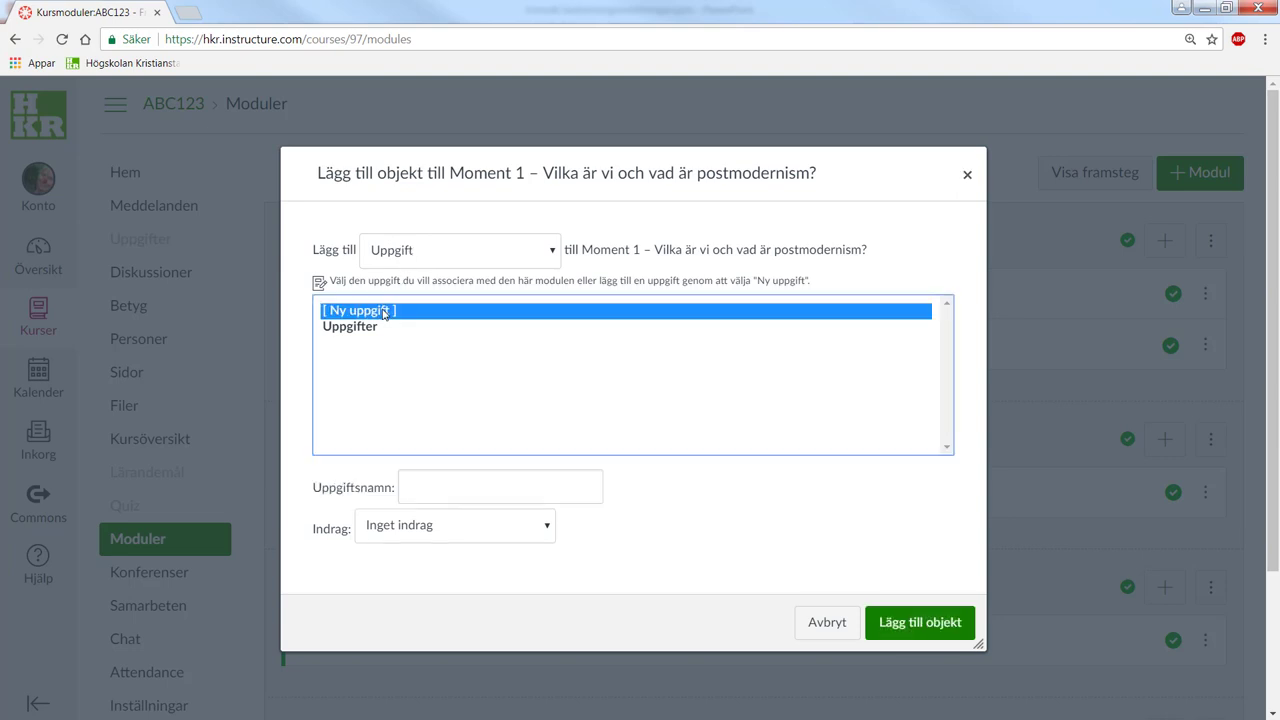
{"action": "left_click", "coordinate": [434, 489]}
{"action": "type", "text": "Reflektioner kring postmodernism"}
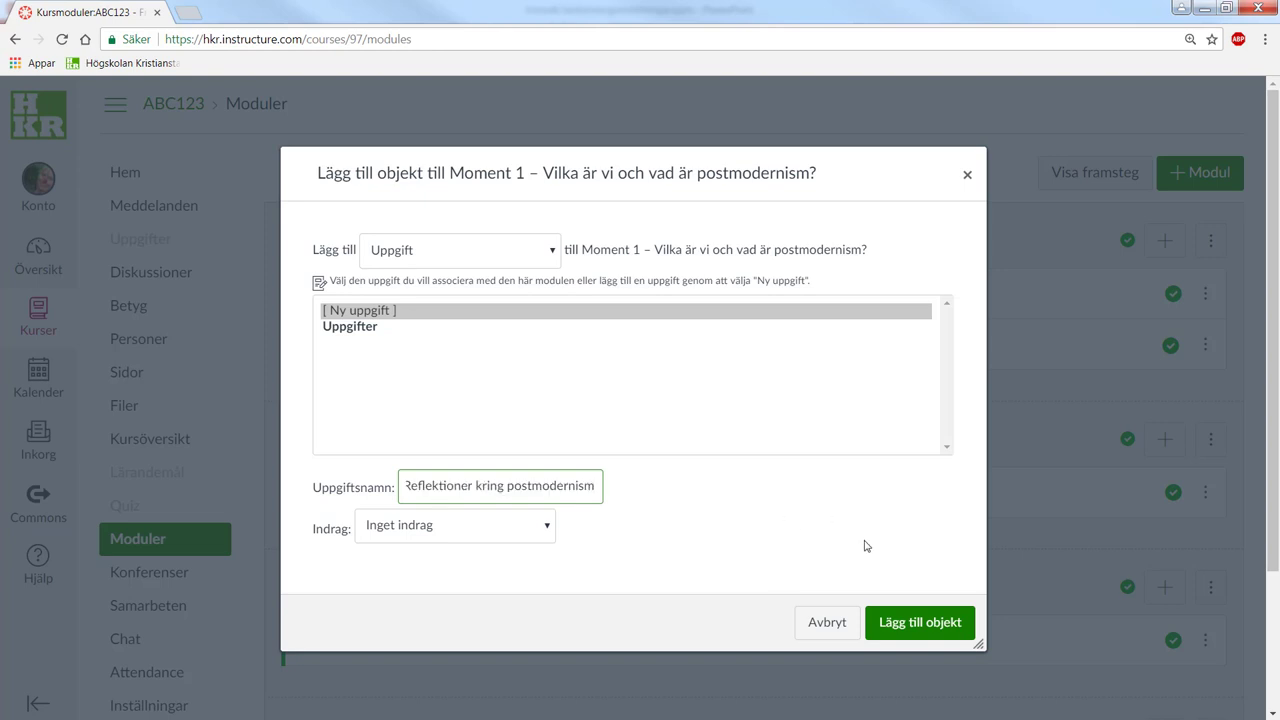
{"action": "left_click", "coordinate": [910, 633]}
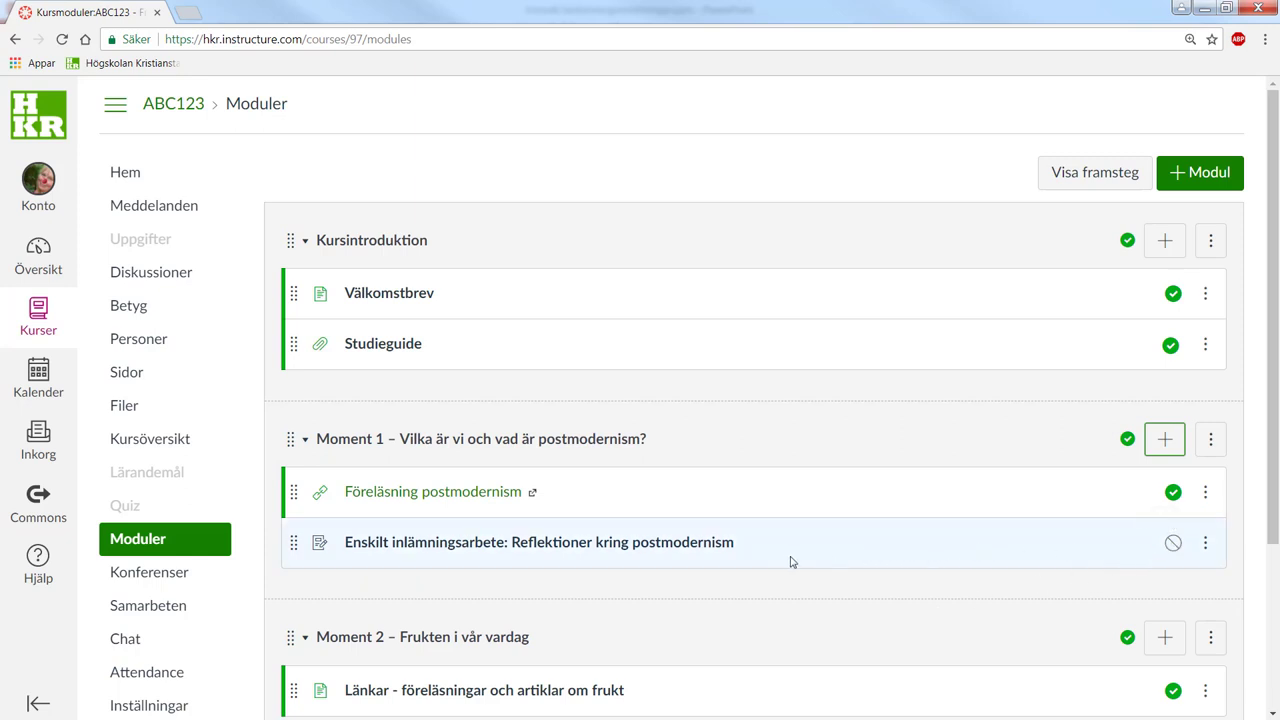
Step: Open the new postmodernism assignment for editing and set its points to 1
{"action": "left_click", "coordinate": [660, 544]}
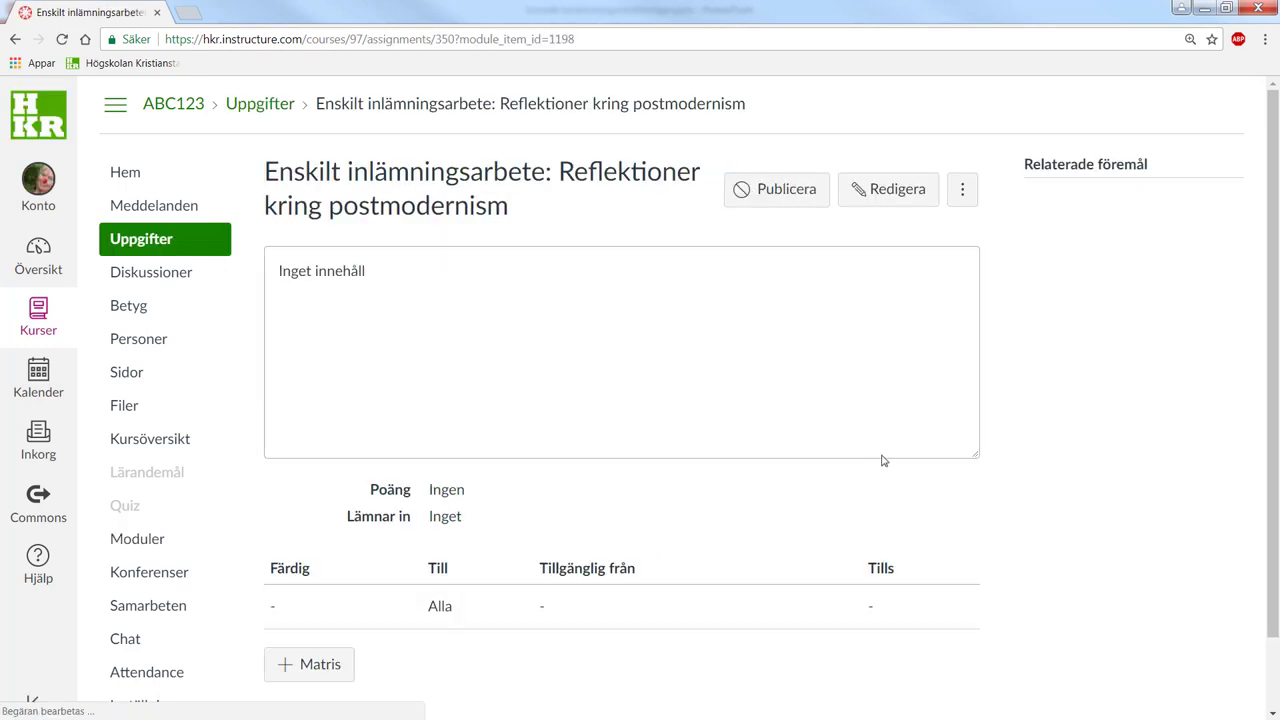
{"action": "left_click", "coordinate": [897, 190]}
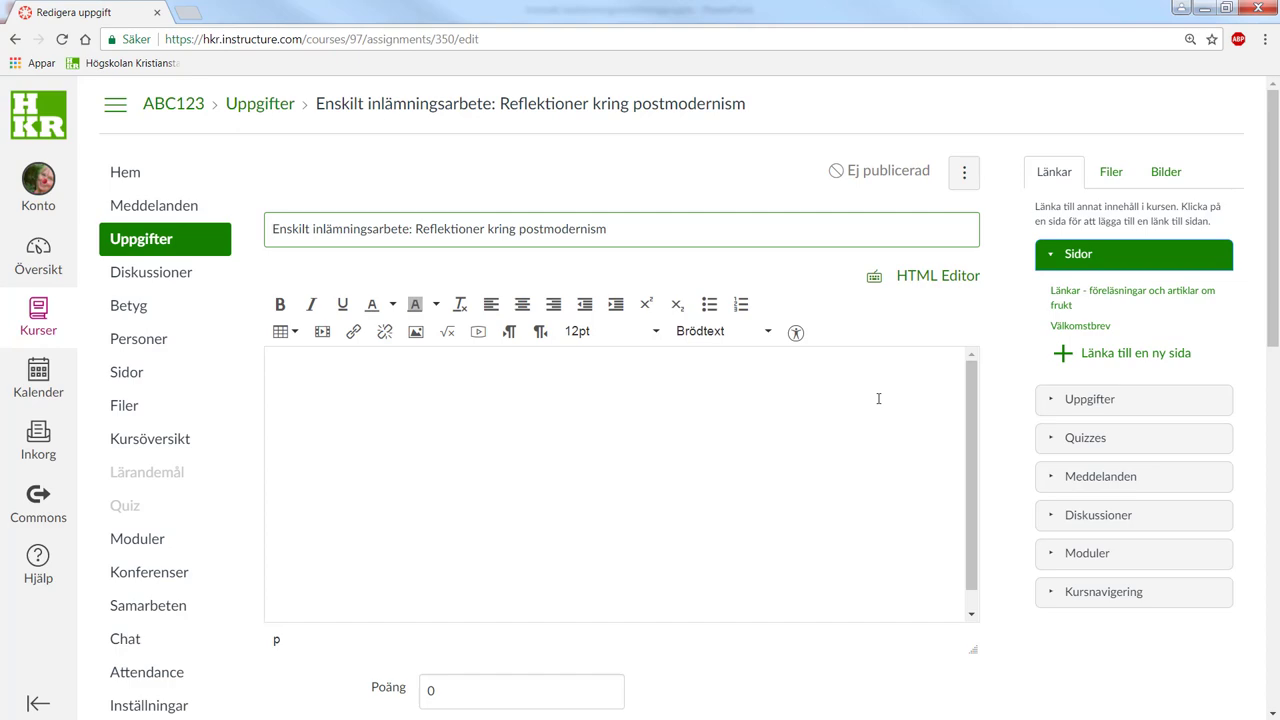
{"action": "scroll", "coordinate": [878, 399], "scroll_direction": "down", "scroll_amount": 8}
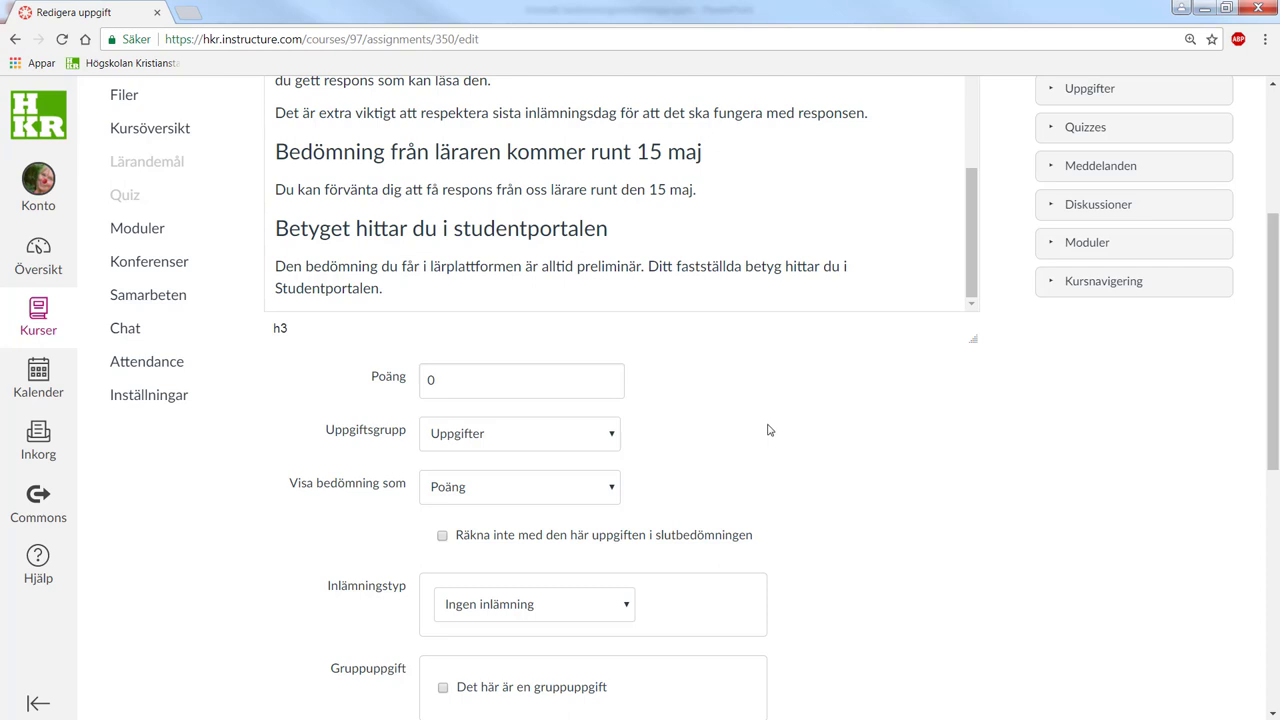
{"action": "left_click", "coordinate": [428, 379]}
{"action": "key", "text": "Delete"}
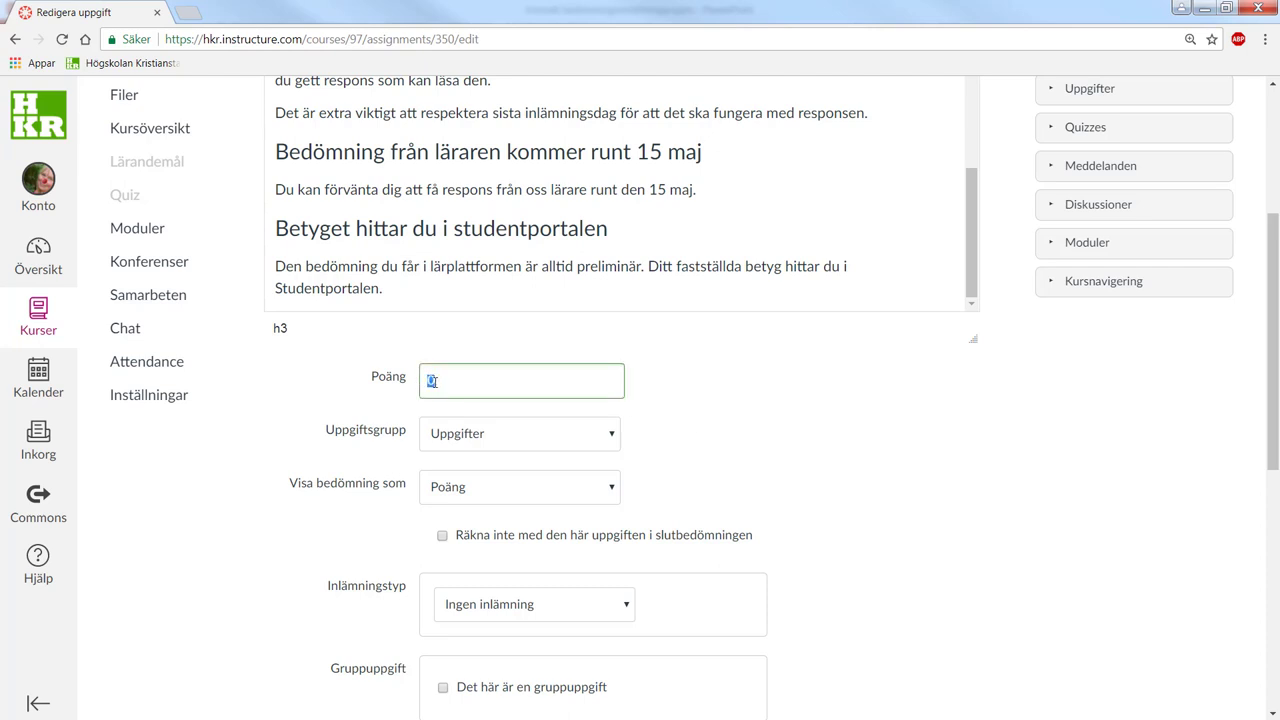
{"action": "type", "text": "1"}
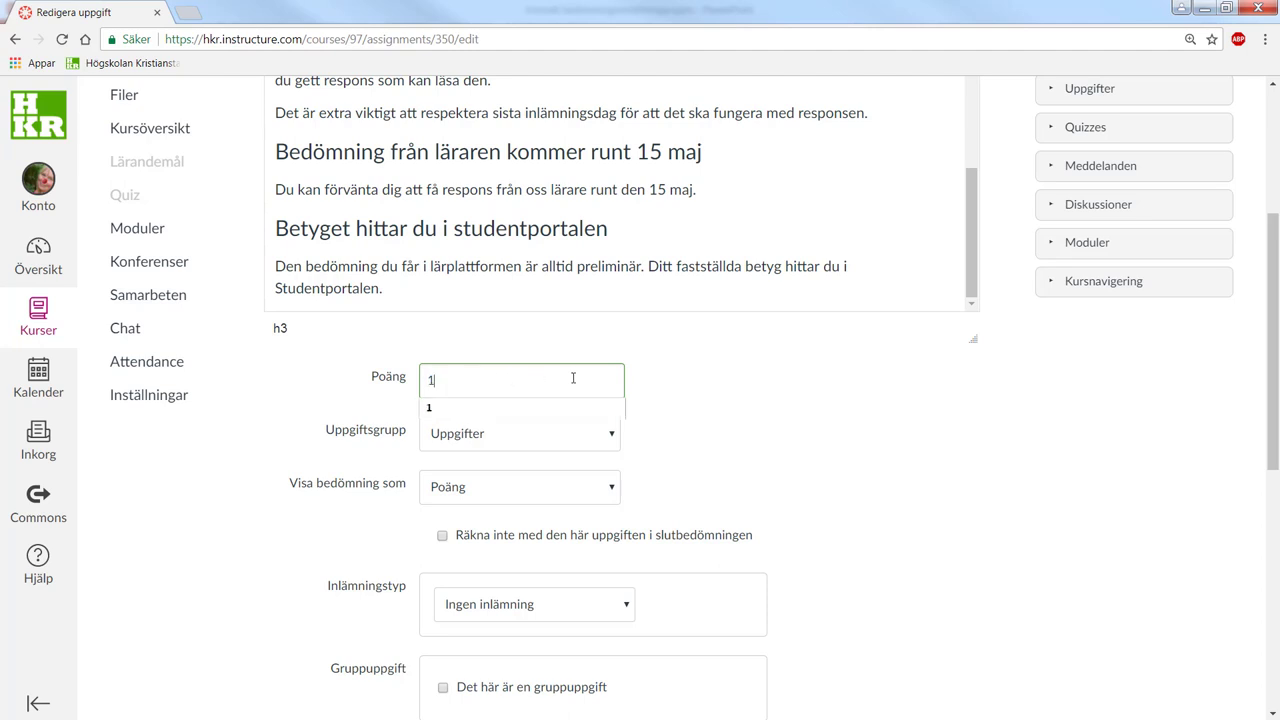
{"action": "left_click", "coordinate": [913, 440]}
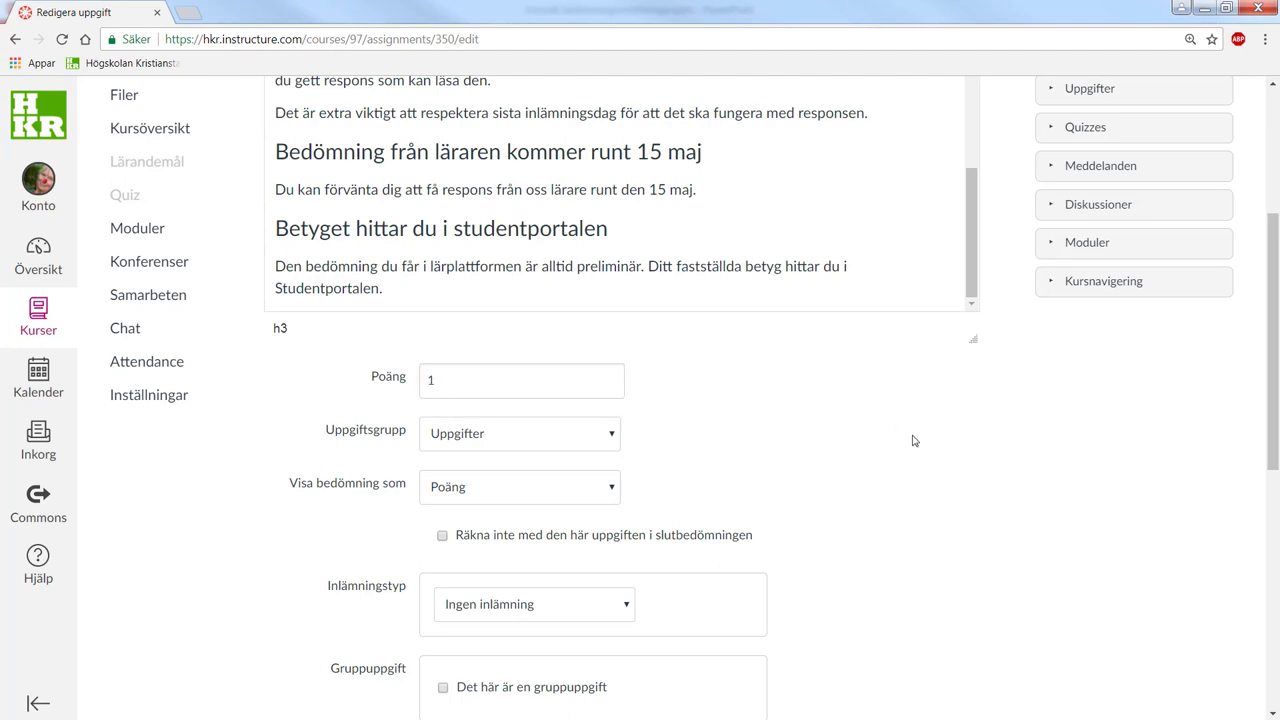
Step: Set the assignment's grade display to Färdig/Ofärdig
{"action": "scroll", "coordinate": [913, 440], "scroll_direction": "down", "scroll_amount": 1}
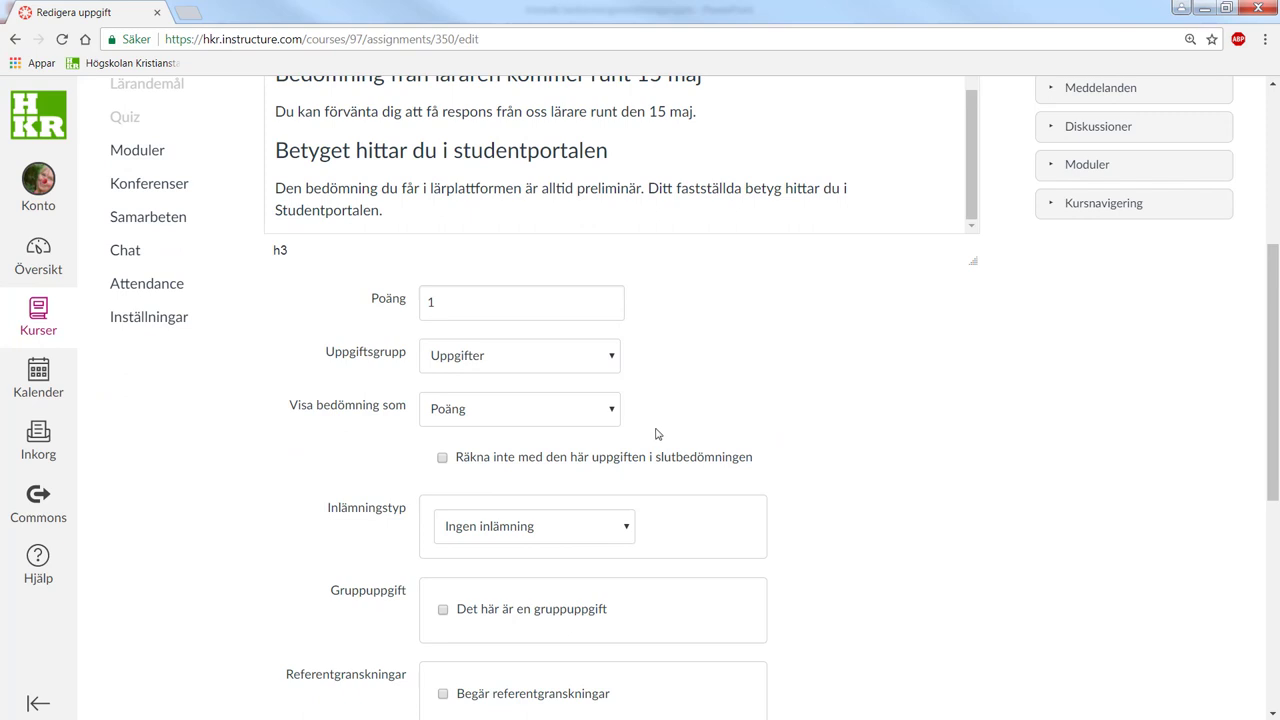
{"action": "left_click", "coordinate": [606, 410]}
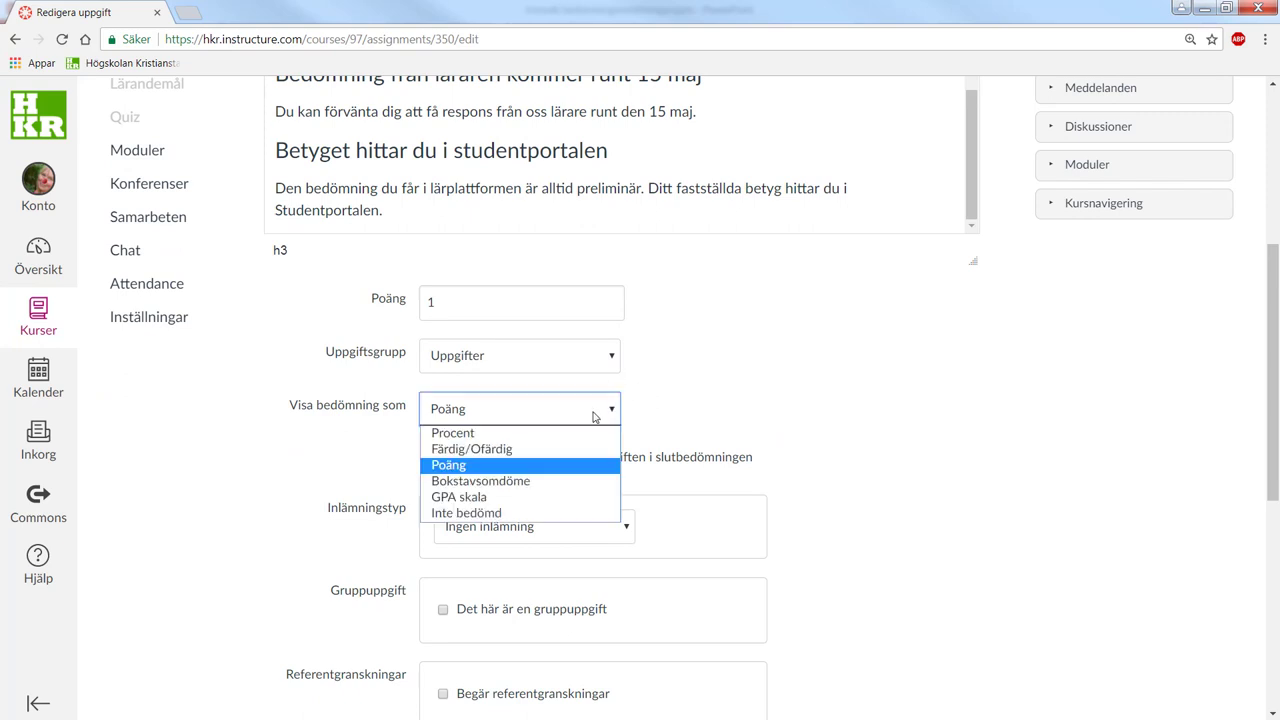
{"action": "left_click", "coordinate": [545, 449]}
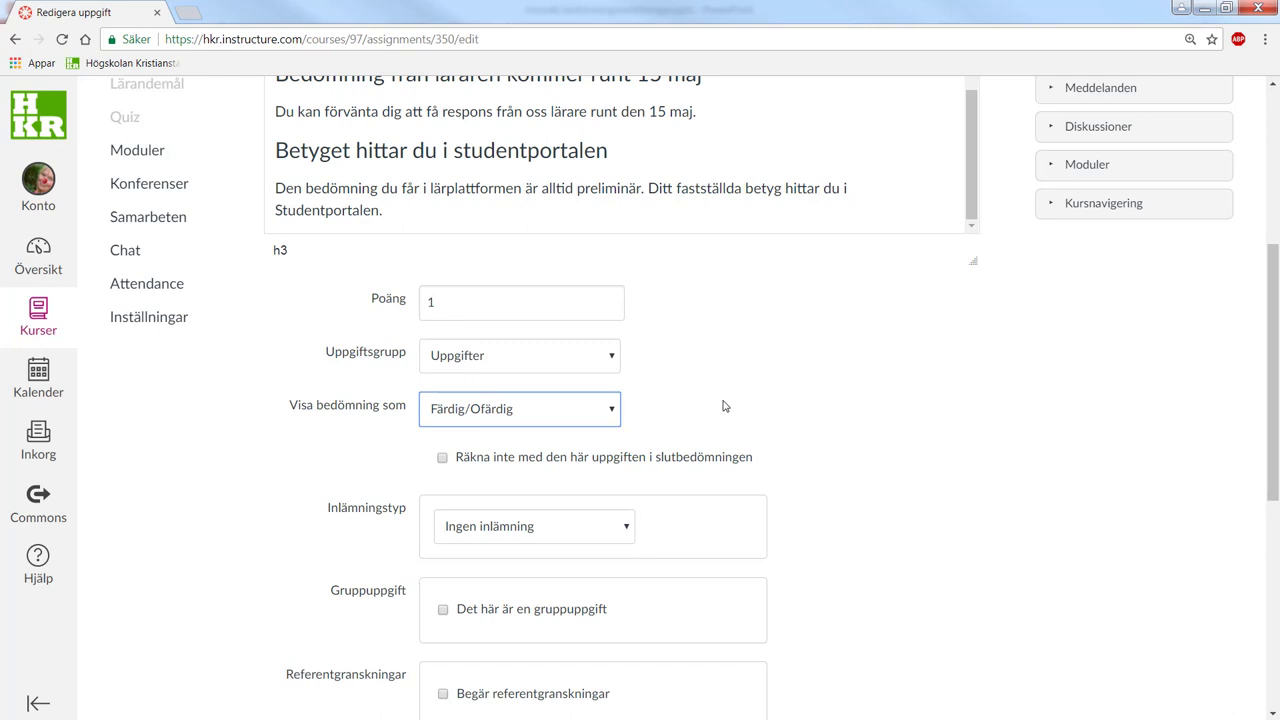
Step: Display the grade as Bokstavsomdöme and apply the grading scheme "U, G (preliminärt betygsförslag)"
{"action": "left_click", "coordinate": [612, 412]}
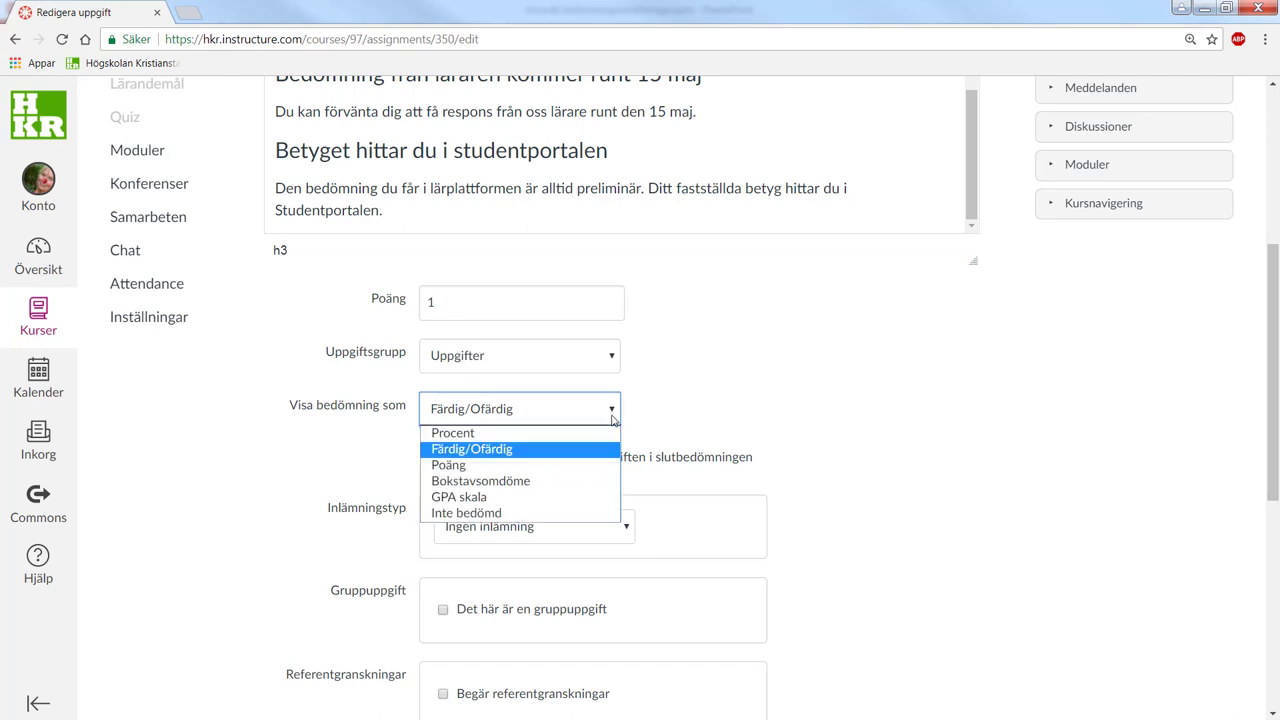
{"action": "left_click", "coordinate": [546, 482]}
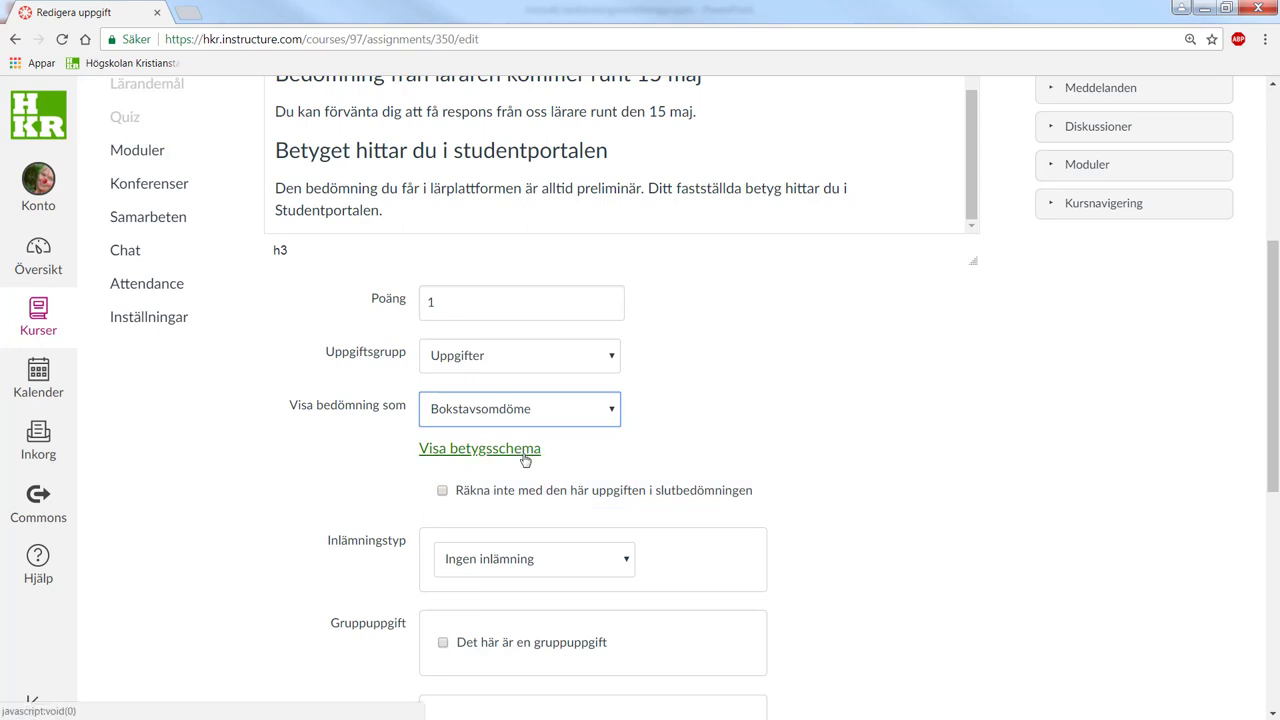
{"action": "left_click", "coordinate": [526, 452]}
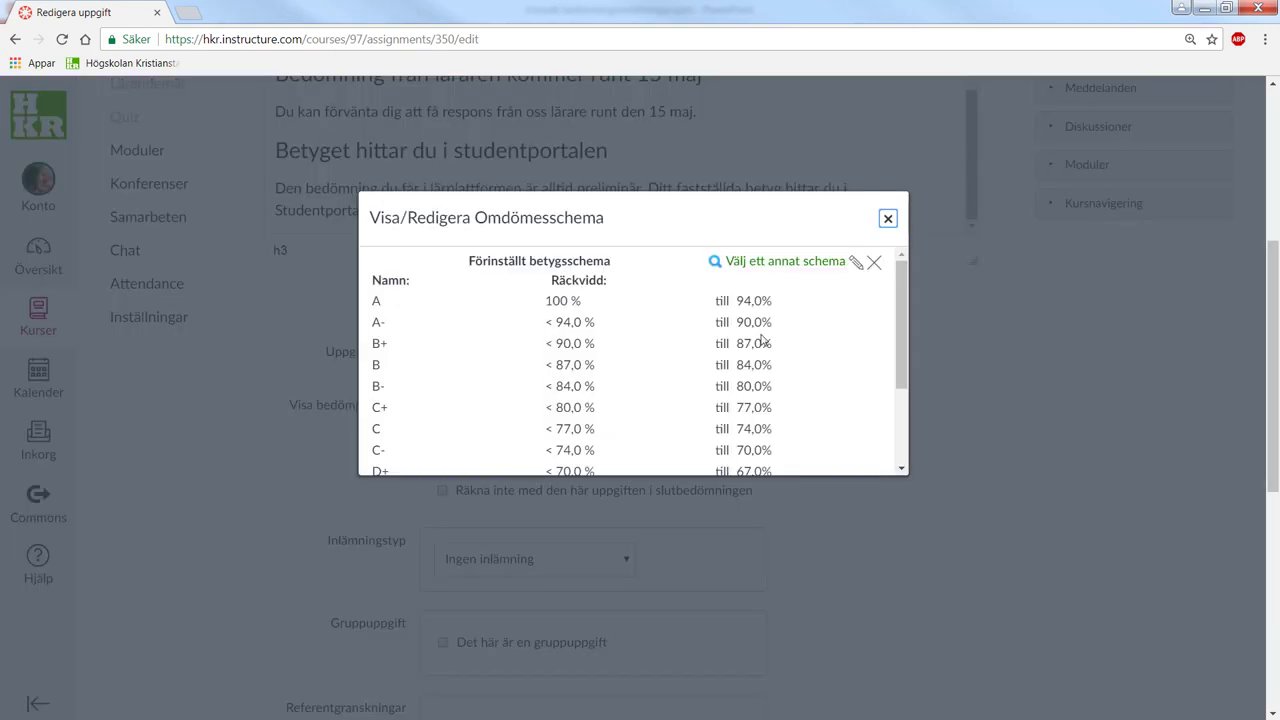
{"action": "left_click", "coordinate": [785, 262]}
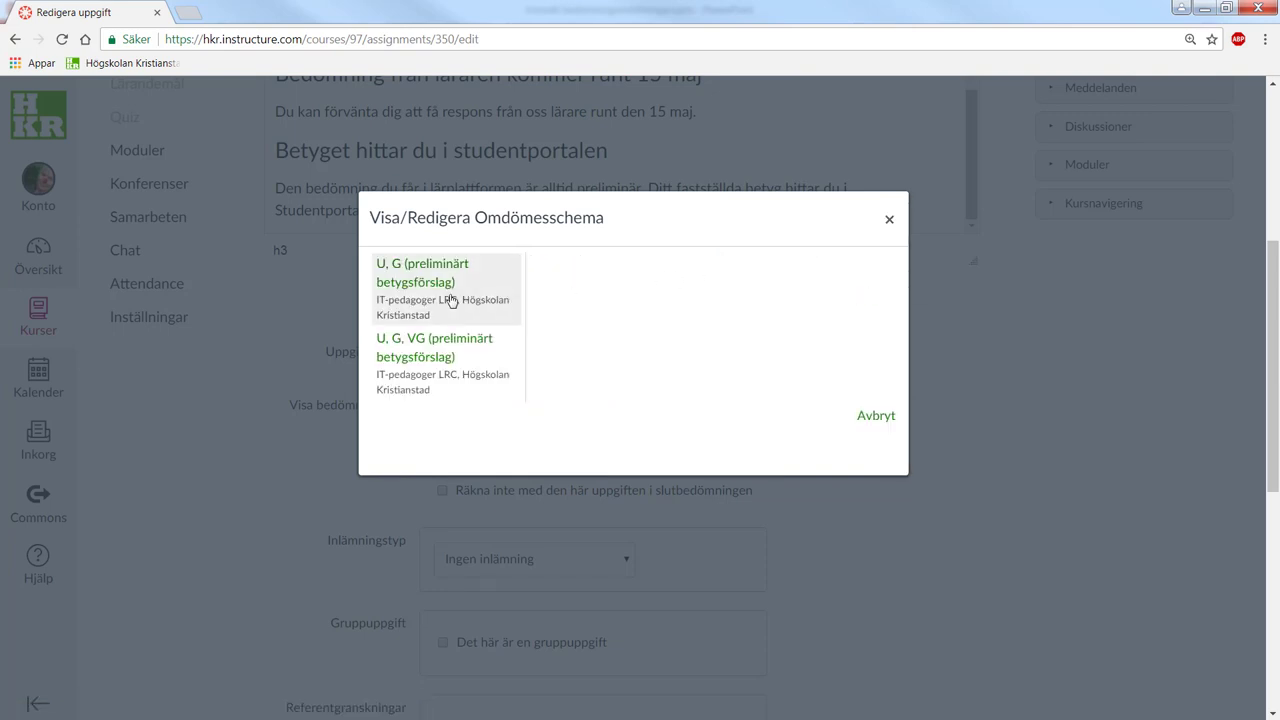
{"action": "left_click", "coordinate": [413, 287]}
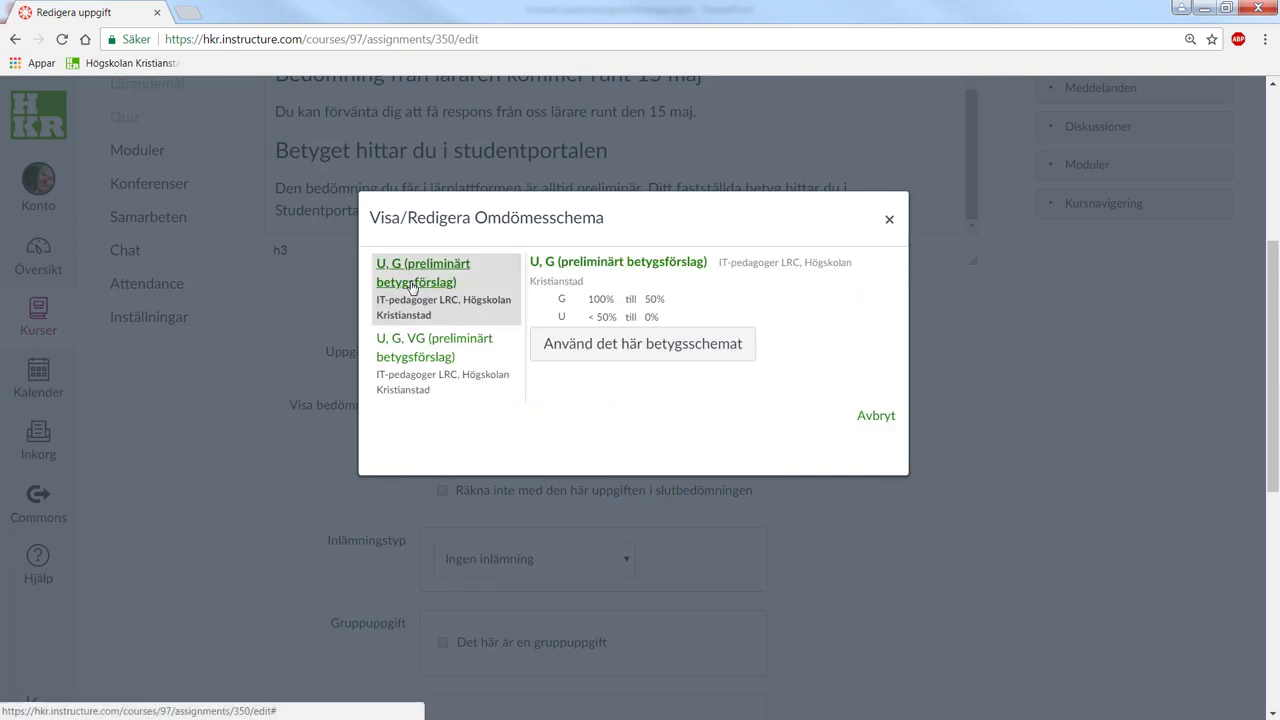
{"action": "left_click", "coordinate": [634, 345]}
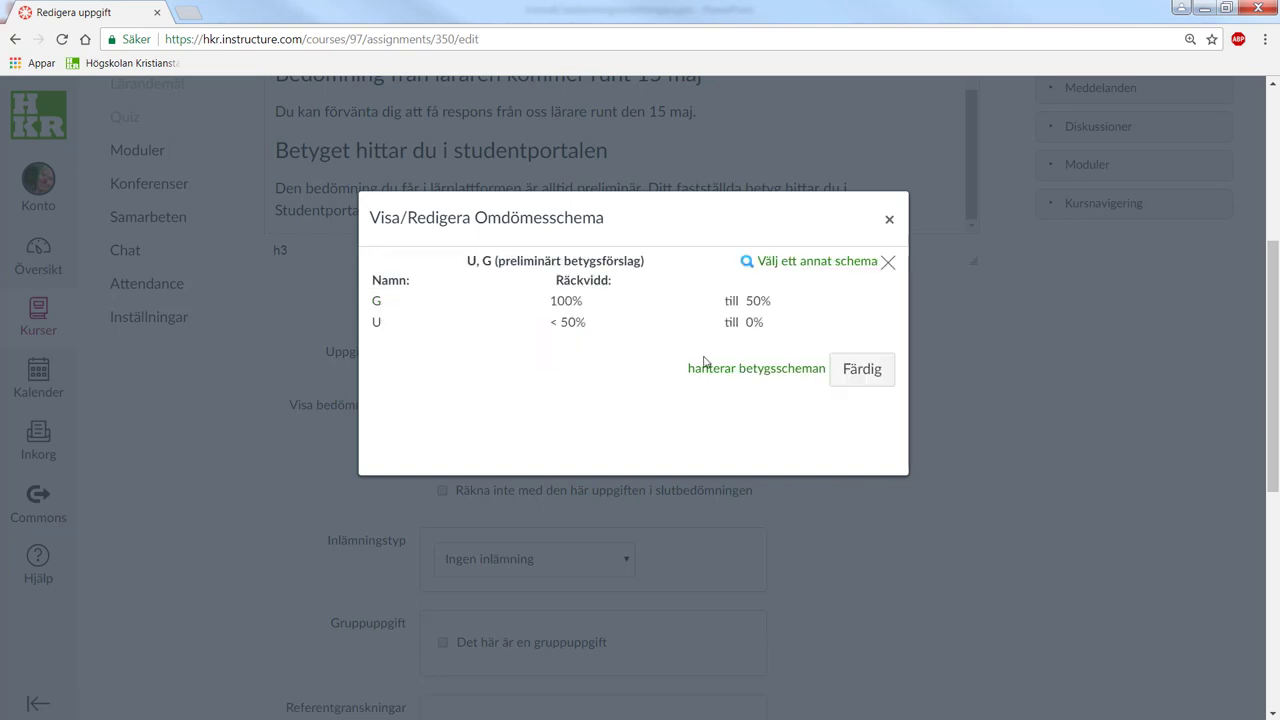
{"action": "left_click", "coordinate": [862, 370]}
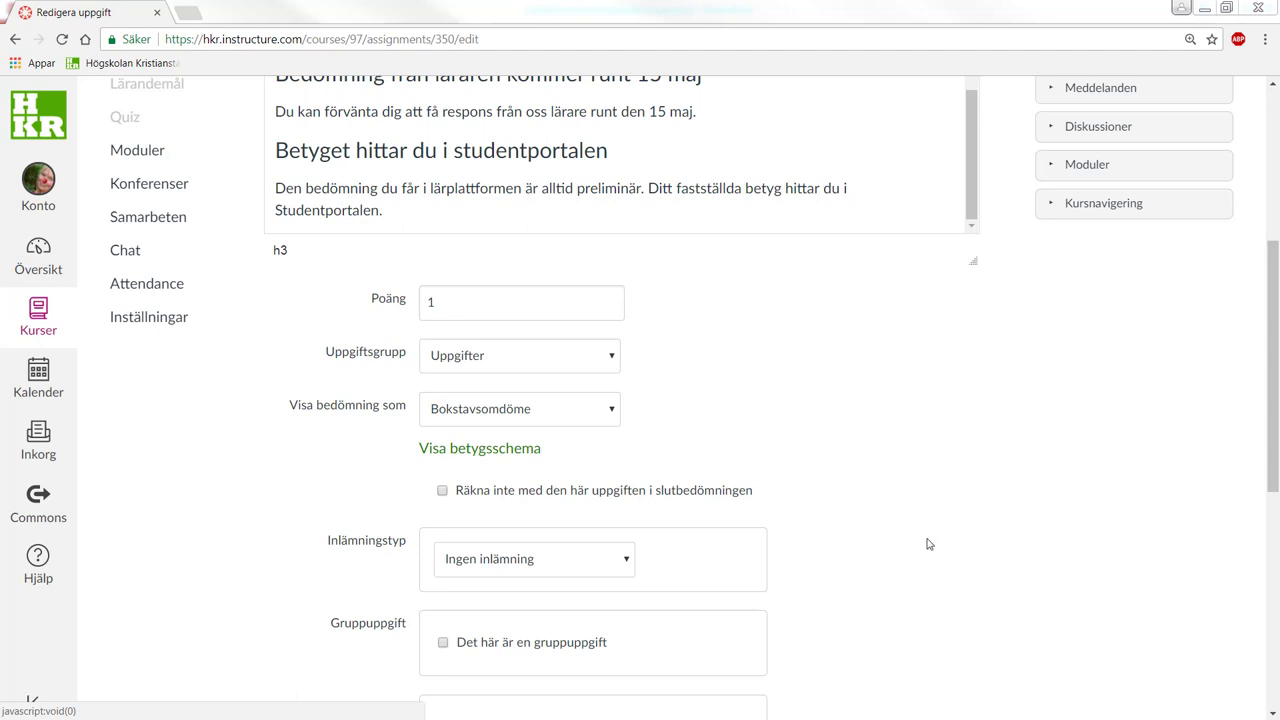
Step: Set the submission type to Online, allowing Textinlägg and Ladda upp fil
{"action": "scroll", "coordinate": [928, 544], "scroll_direction": "down", "scroll_amount": 3}
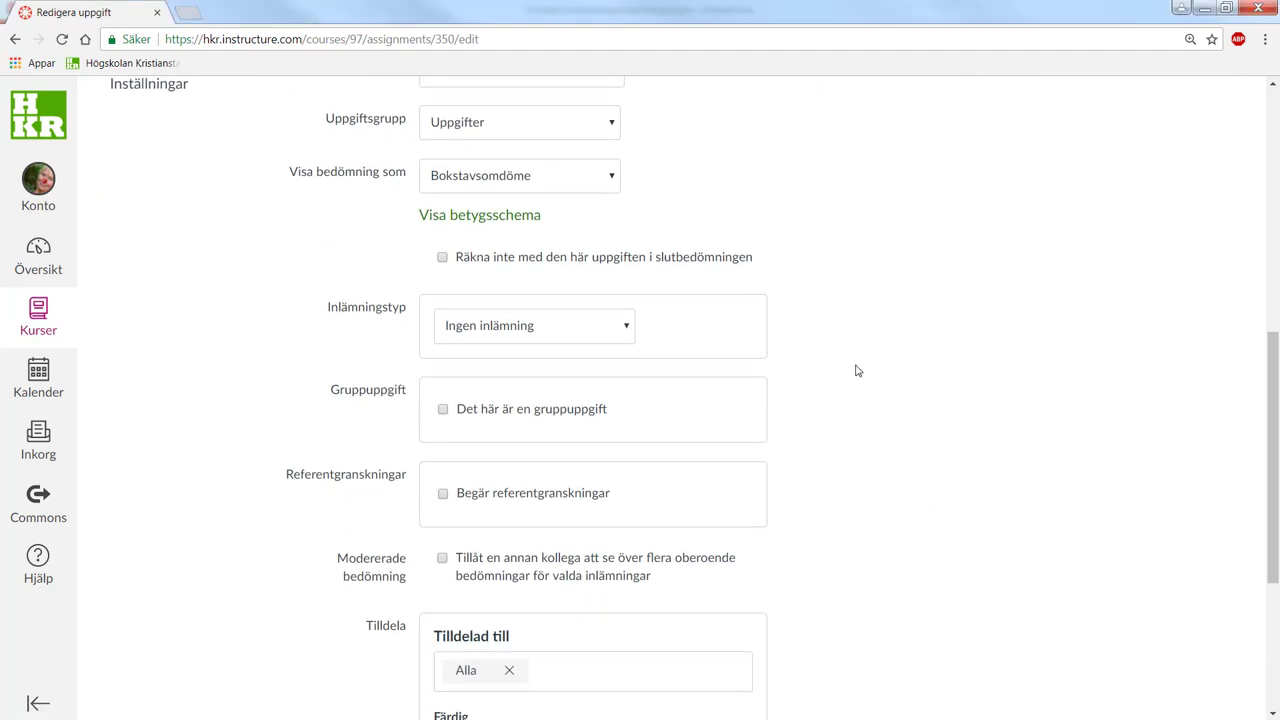
{"action": "left_click", "coordinate": [622, 332]}
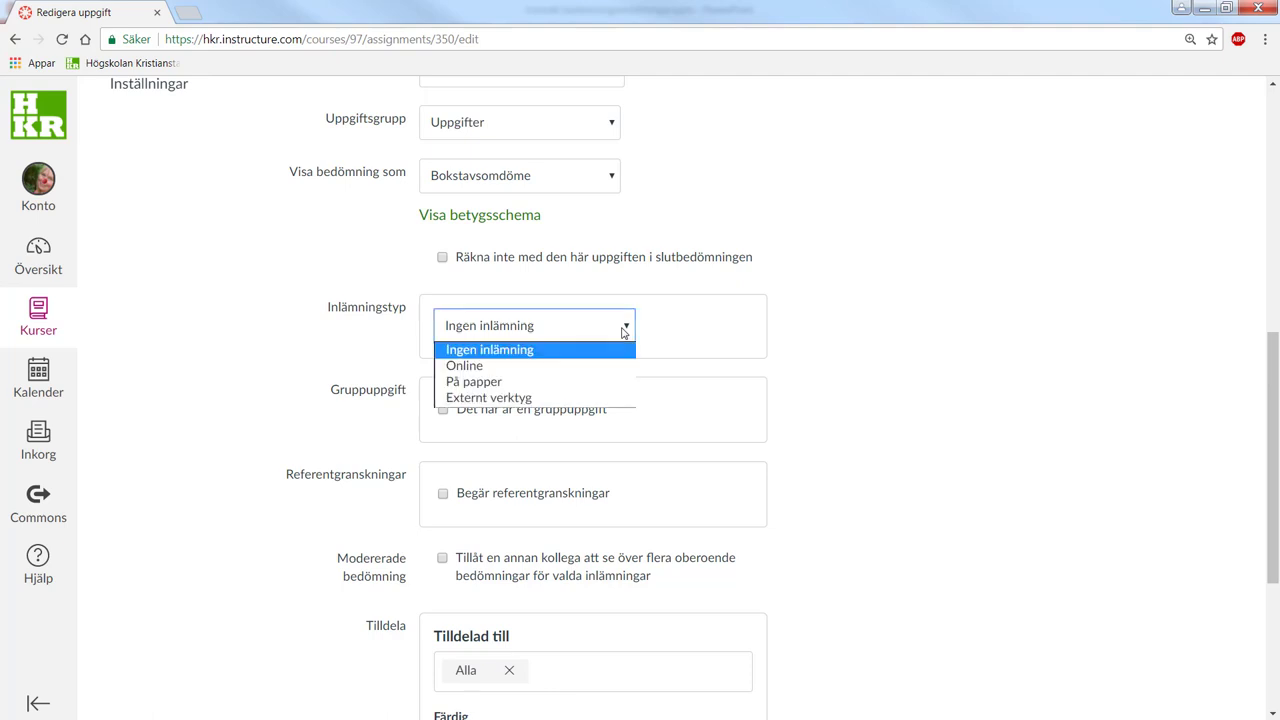
{"action": "left_click", "coordinate": [576, 369]}
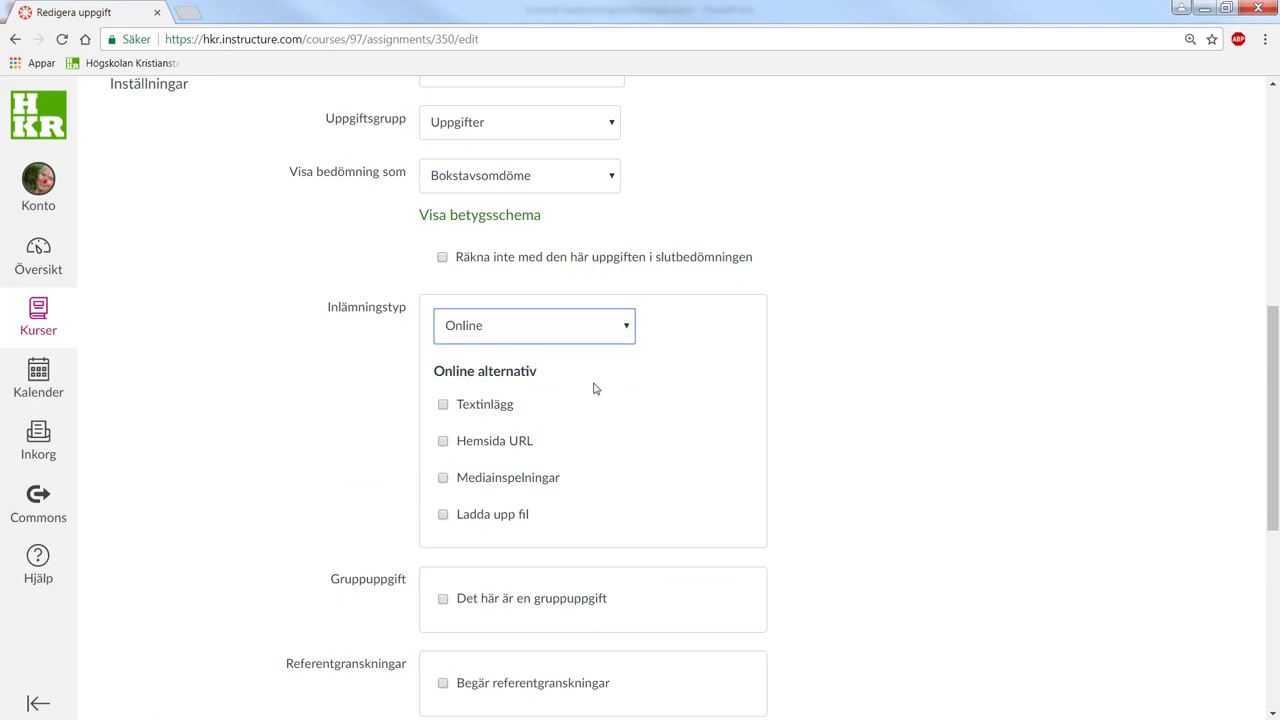
{"action": "left_click", "coordinate": [442, 406]}
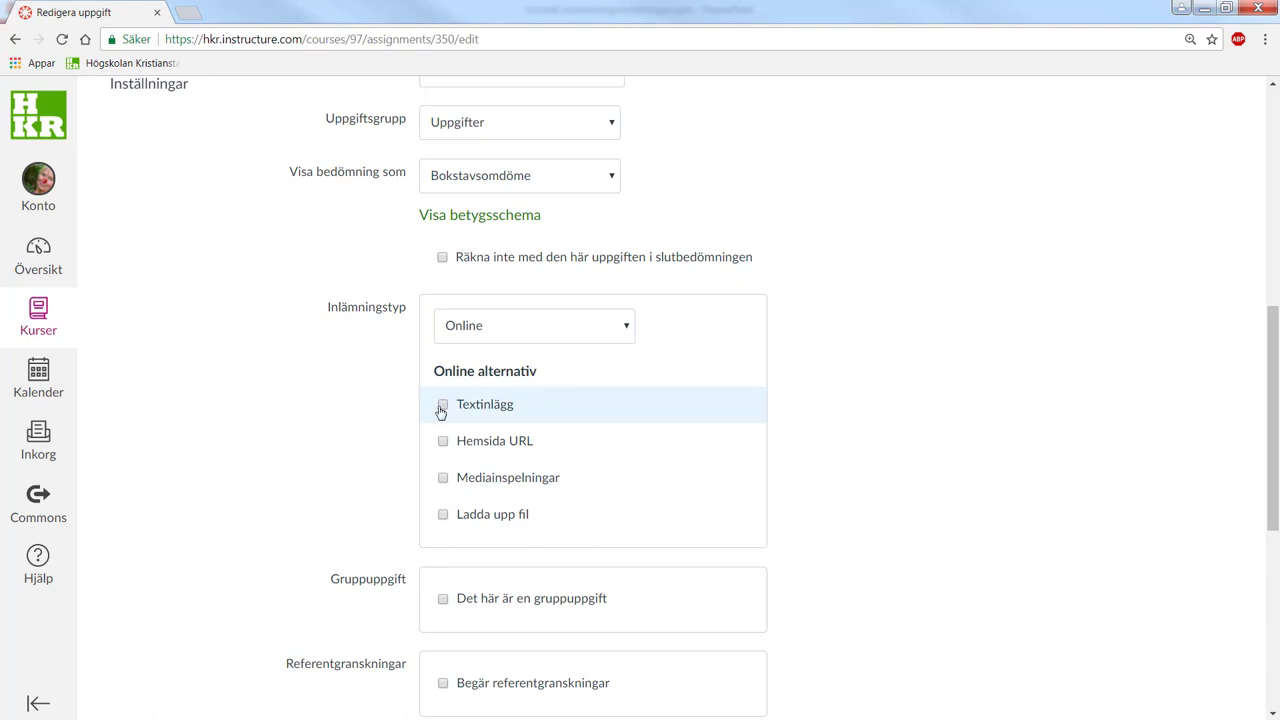
{"action": "left_click", "coordinate": [443, 516]}
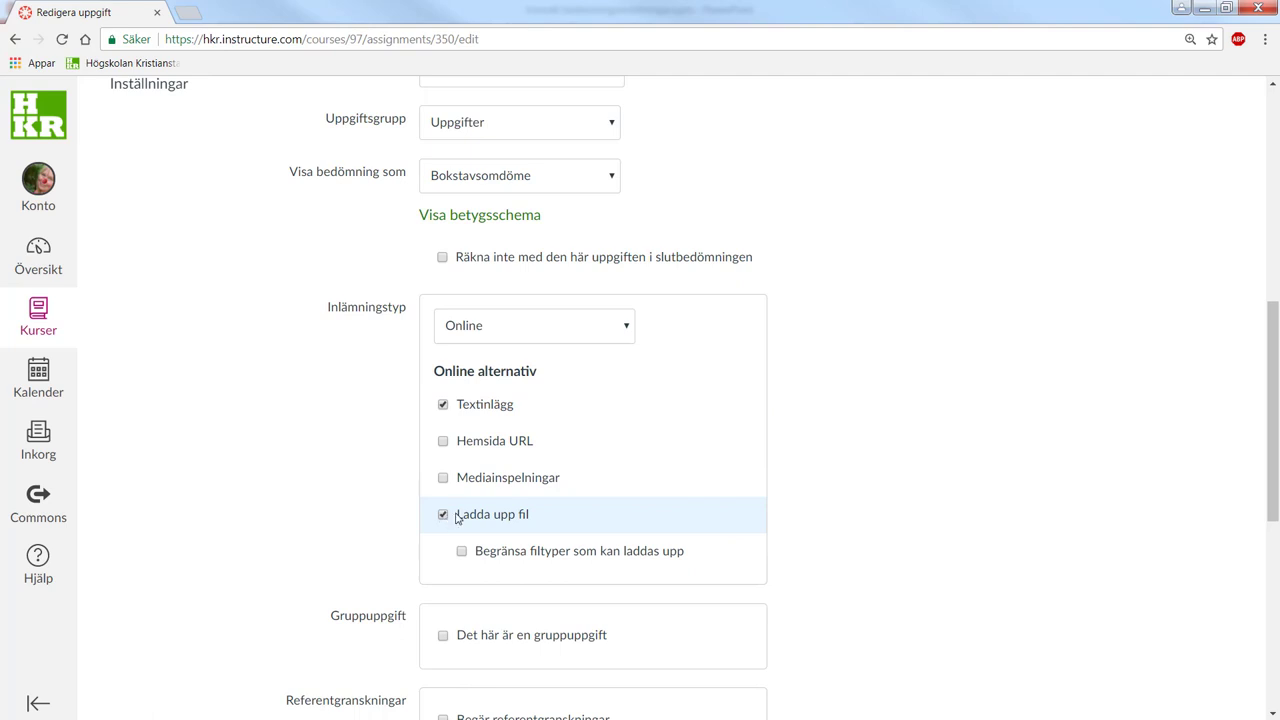
Step: Require peer reviews (referentgranskningar) for the assignment
{"action": "scroll", "coordinate": [720, 494], "scroll_direction": "down", "scroll_amount": 3}
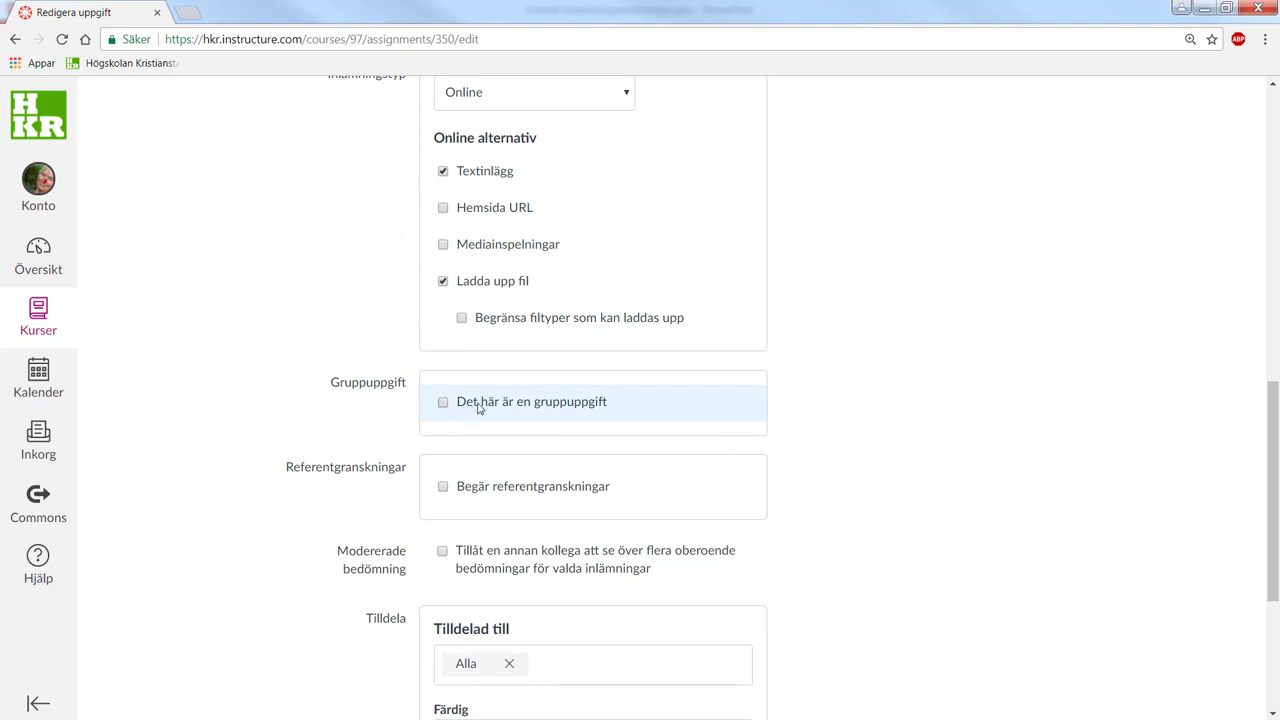
{"action": "scroll", "coordinate": [478, 407], "scroll_direction": "down", "scroll_amount": 3}
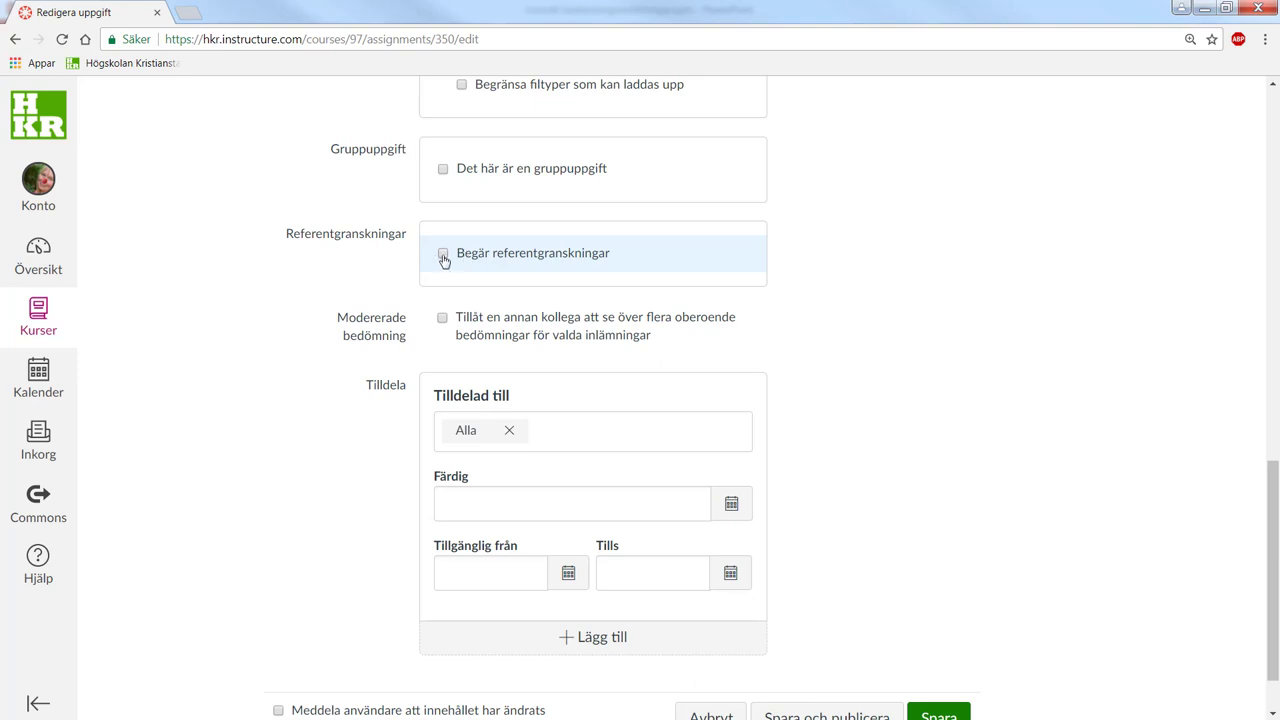
{"action": "left_click", "coordinate": [443, 256]}
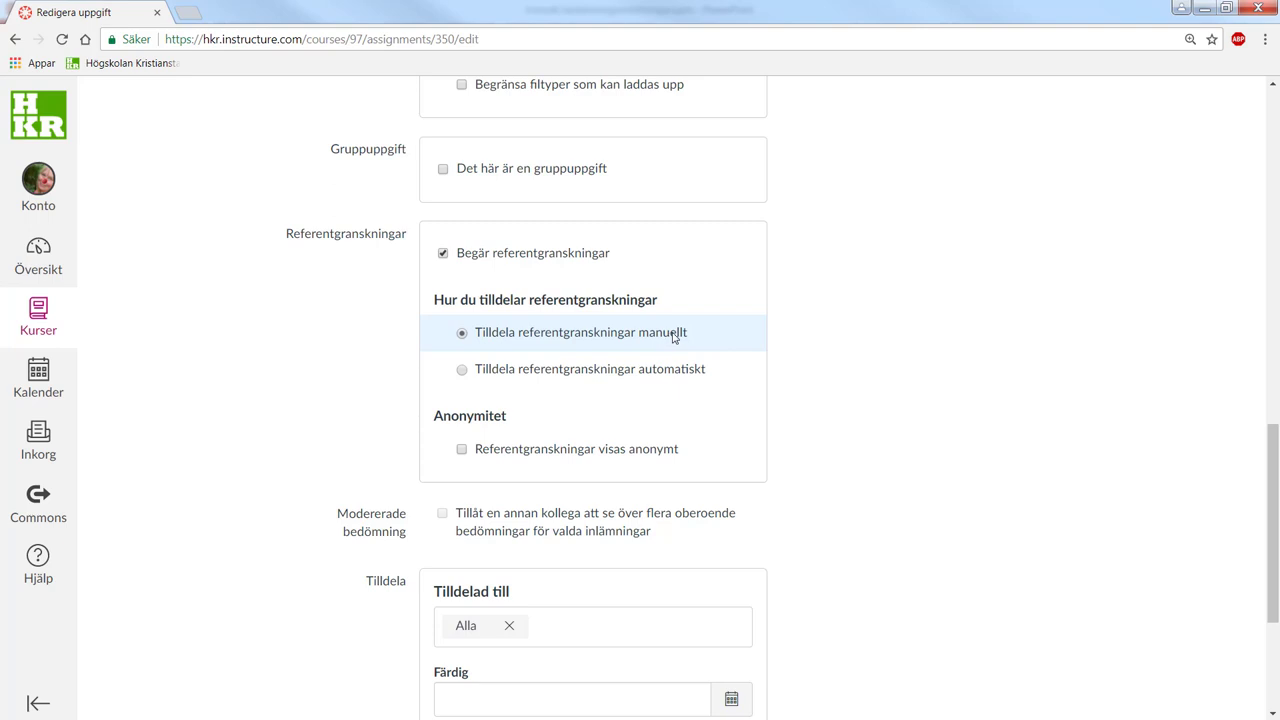
Step: Set both the due date and the availability end date for everyone to 30 April 2018 at 23:59
{"action": "scroll", "coordinate": [673, 337], "scroll_direction": "down", "scroll_amount": 3}
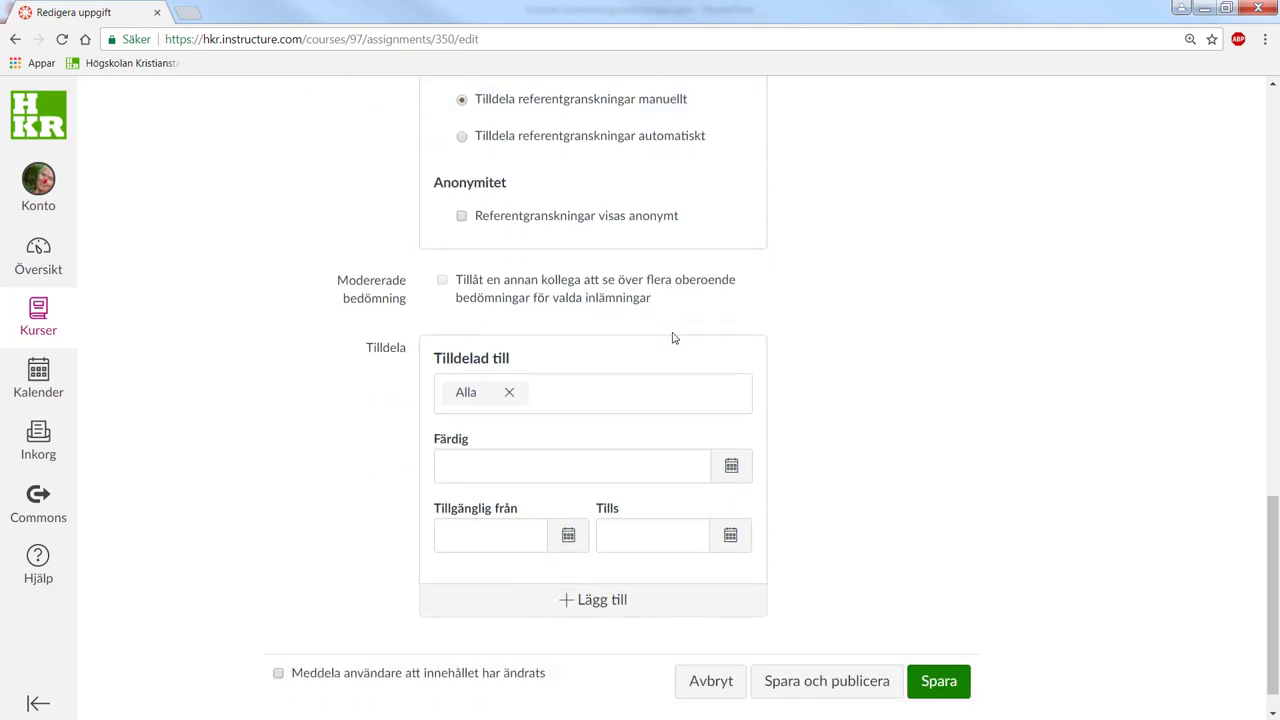
{"action": "left_click", "coordinate": [731, 426]}
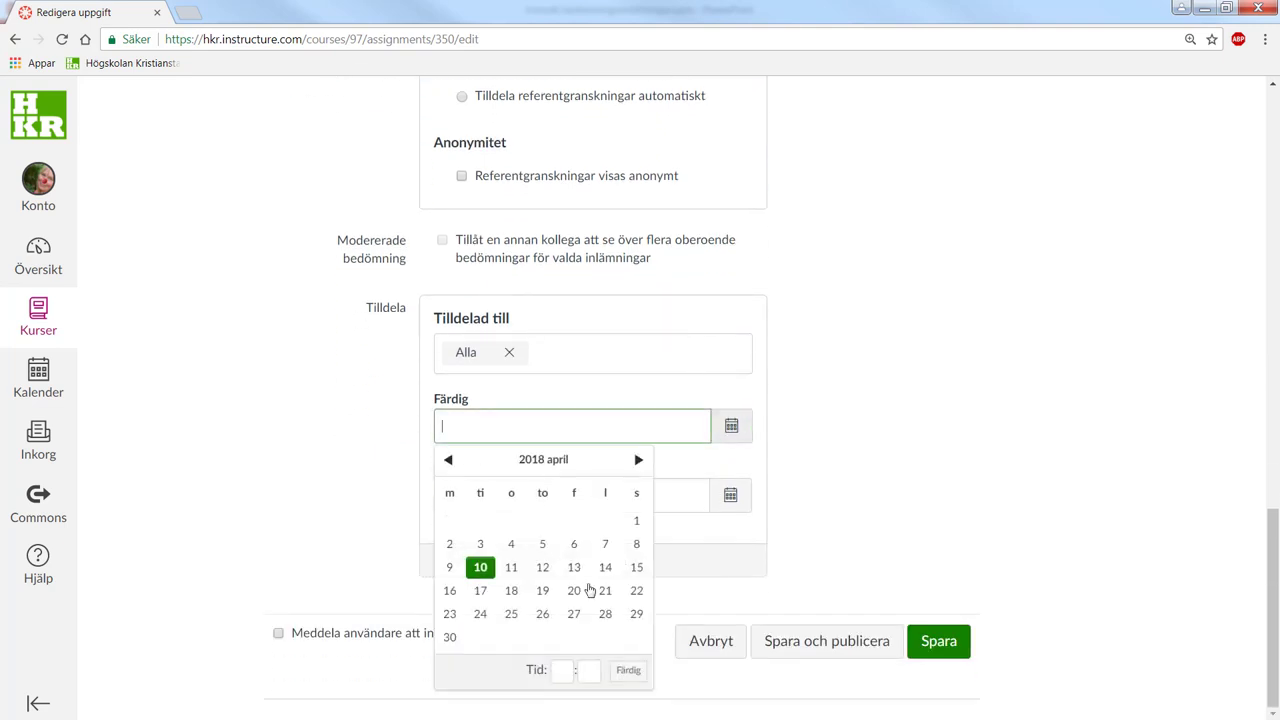
{"action": "left_click", "coordinate": [450, 637]}
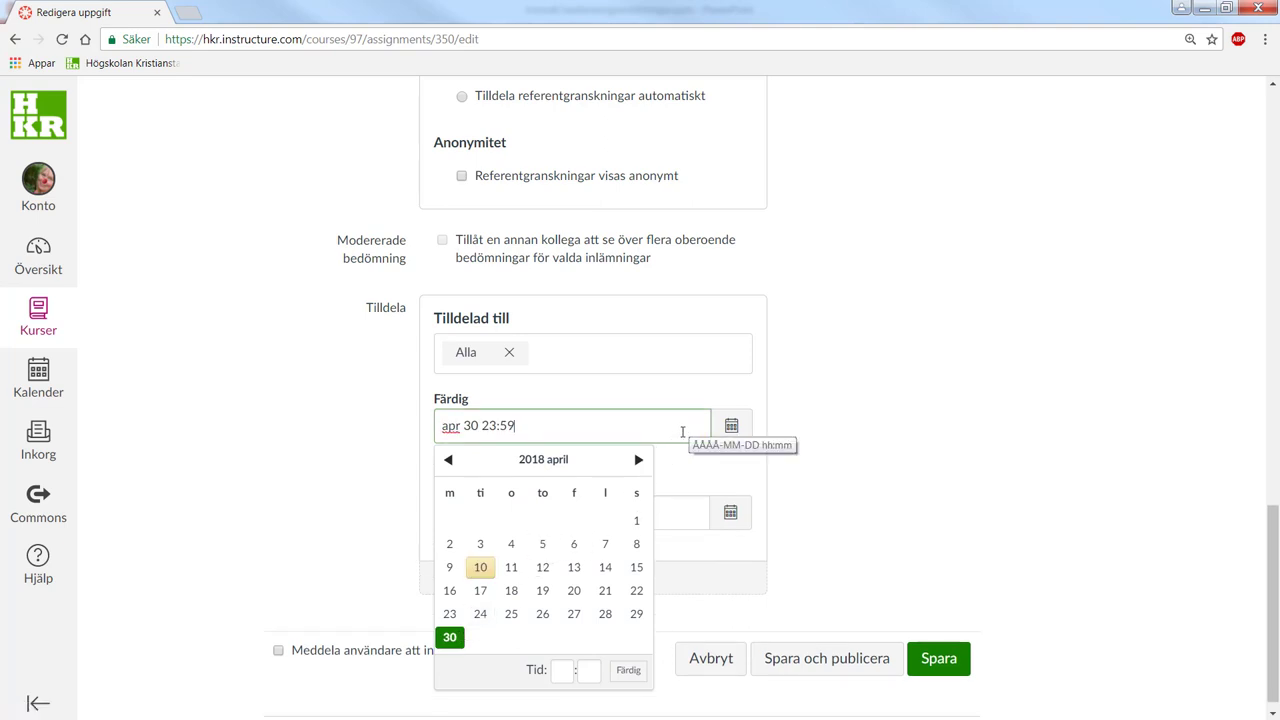
{"action": "left_click", "coordinate": [741, 468]}
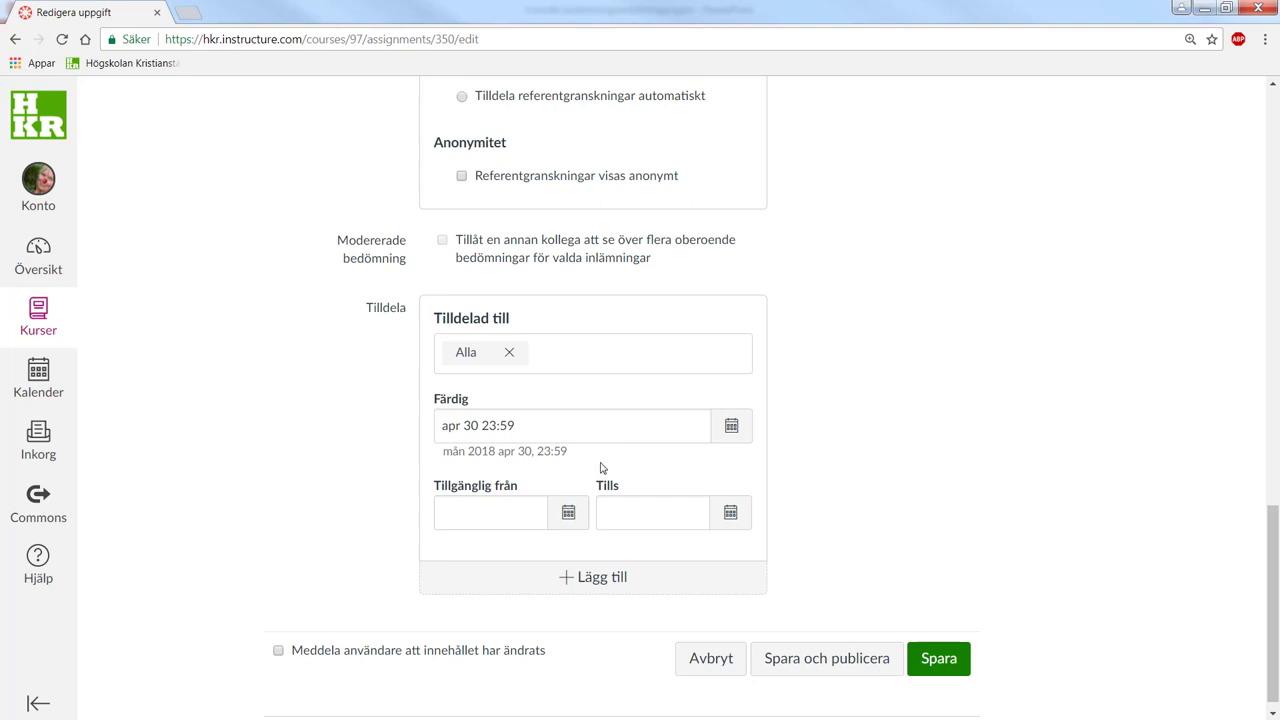
{"action": "left_click", "coordinate": [734, 517]}
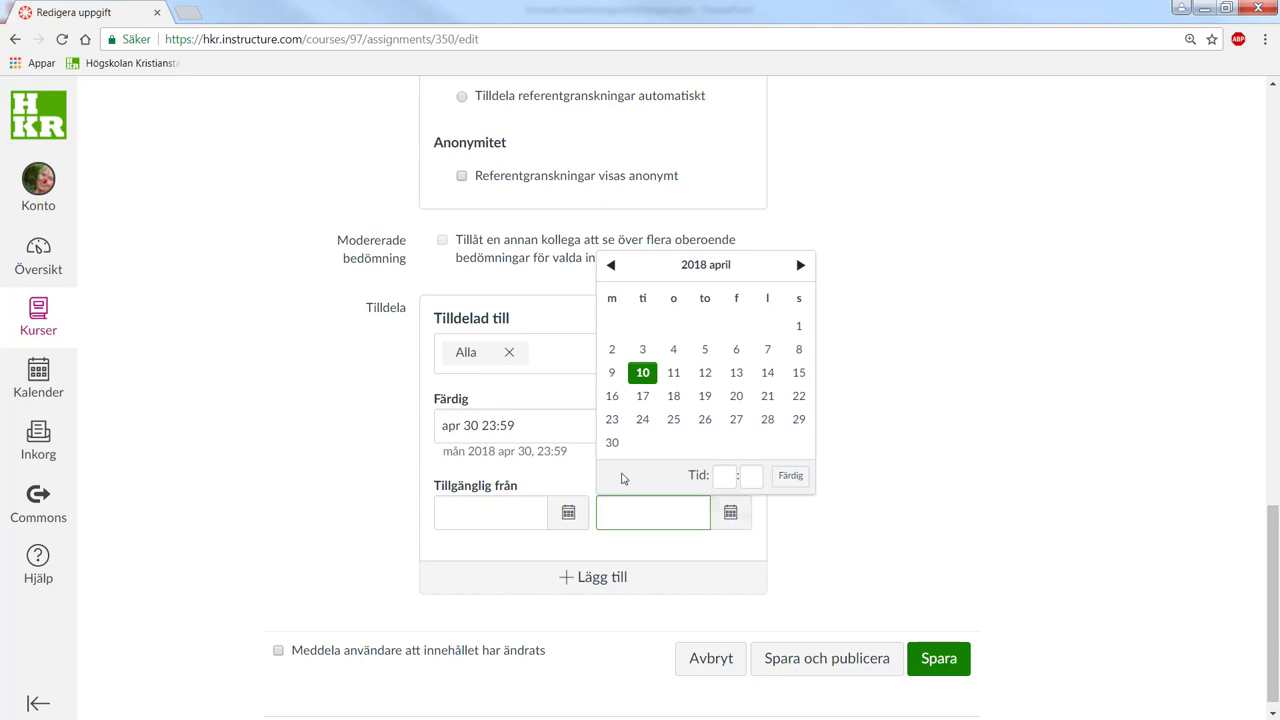
{"action": "left_click", "coordinate": [611, 443]}
{"action": "left_click", "coordinate": [928, 502]}
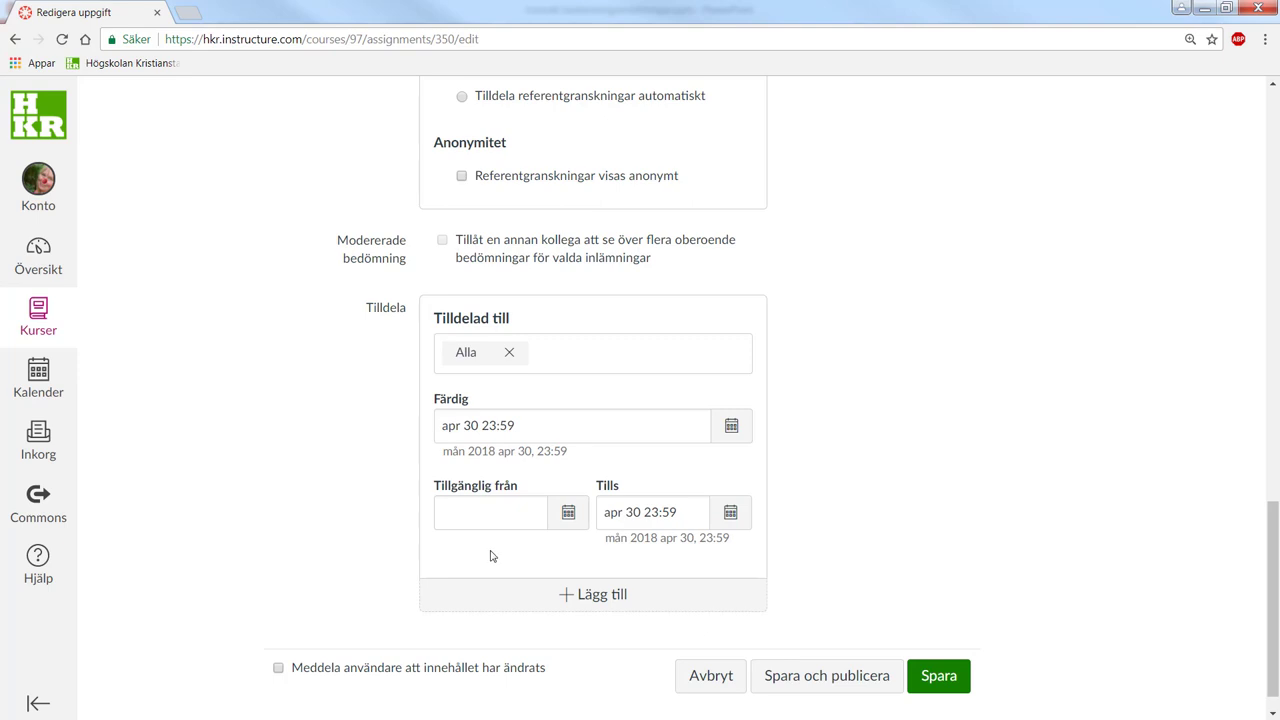
Step: Add a second assignee group to the assignment and assign it to the individual test student whose name begins with F
{"action": "left_click", "coordinate": [594, 596]}
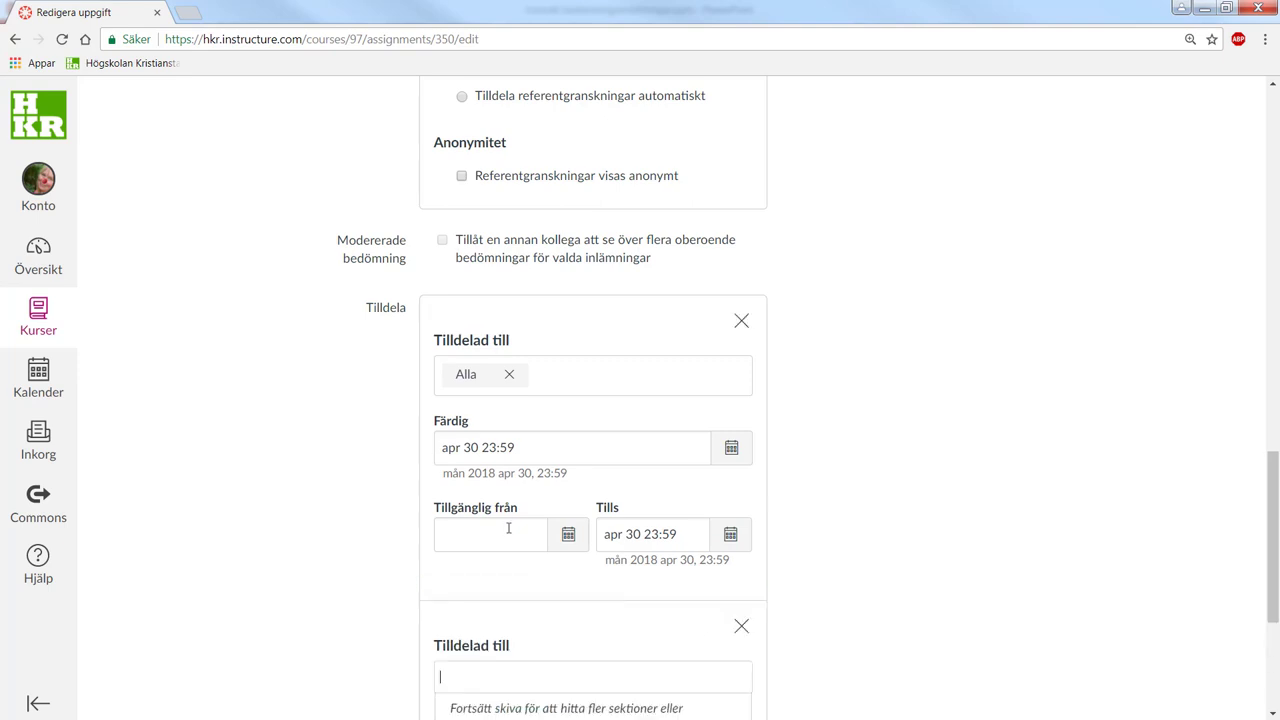
{"action": "scroll", "coordinate": [634, 610], "scroll_direction": "down", "scroll_amount": 3}
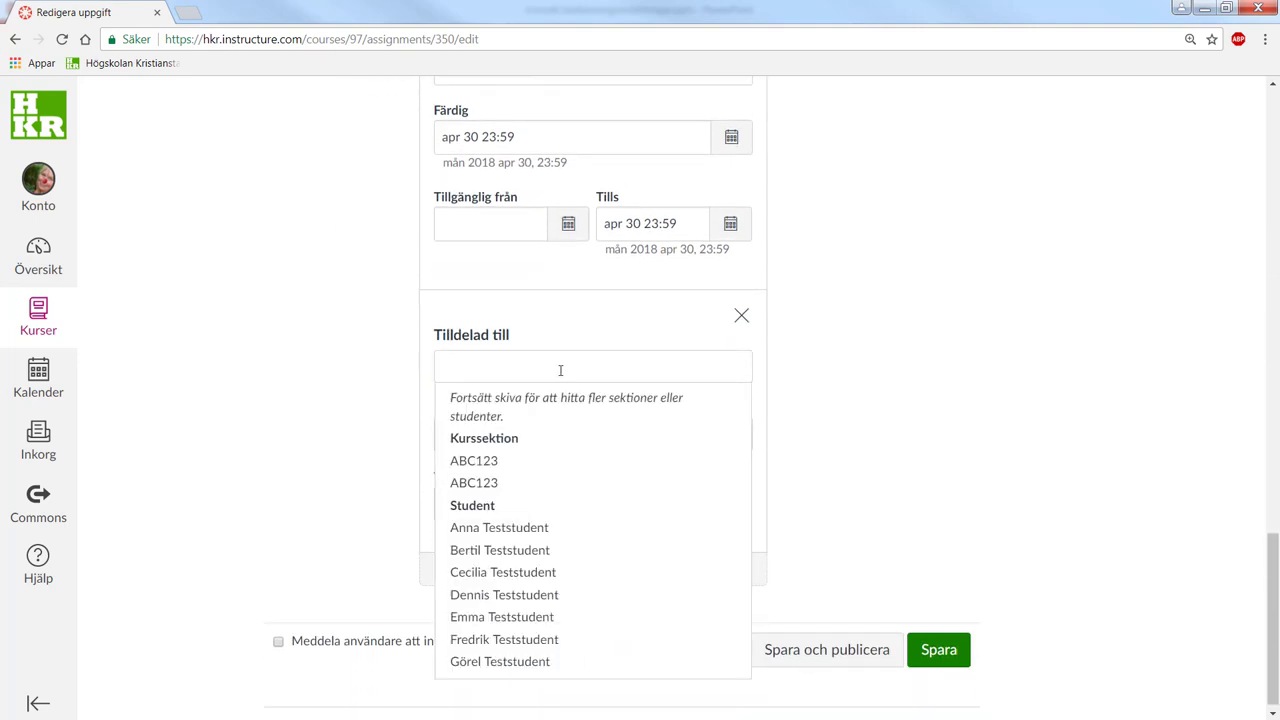
{"action": "type", "text": "F"}
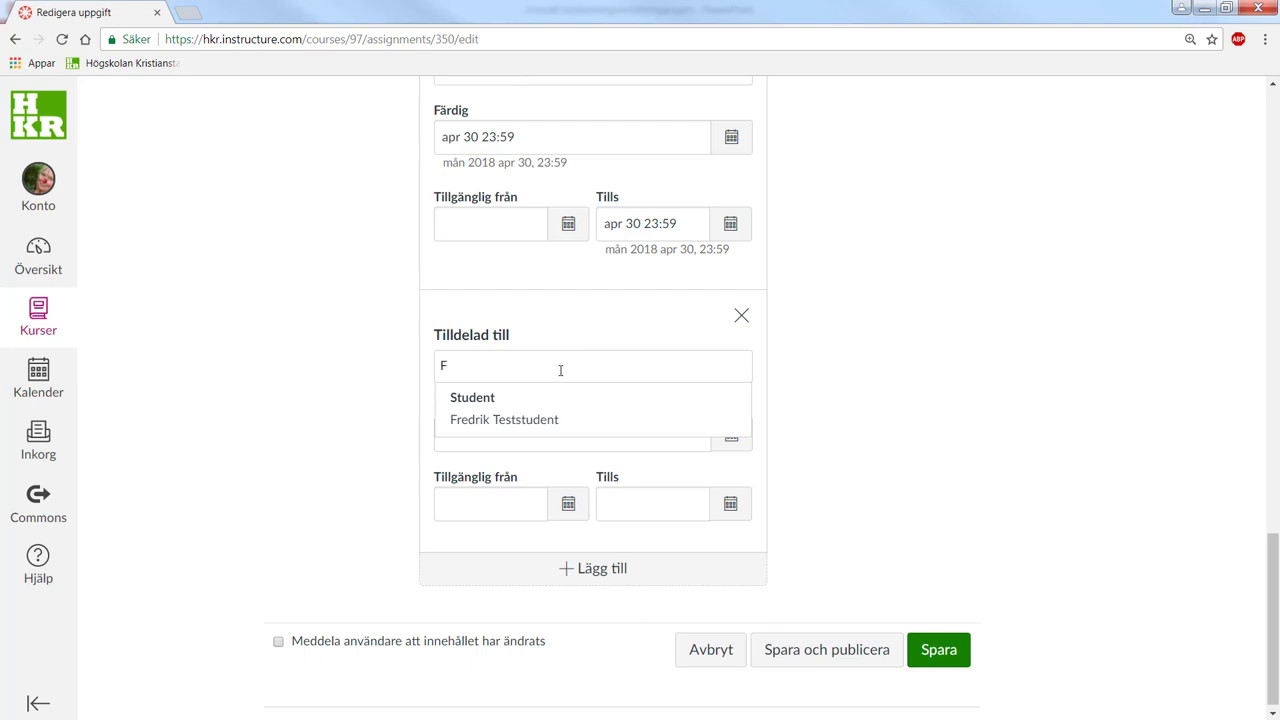
{"action": "left_click", "coordinate": [535, 428]}
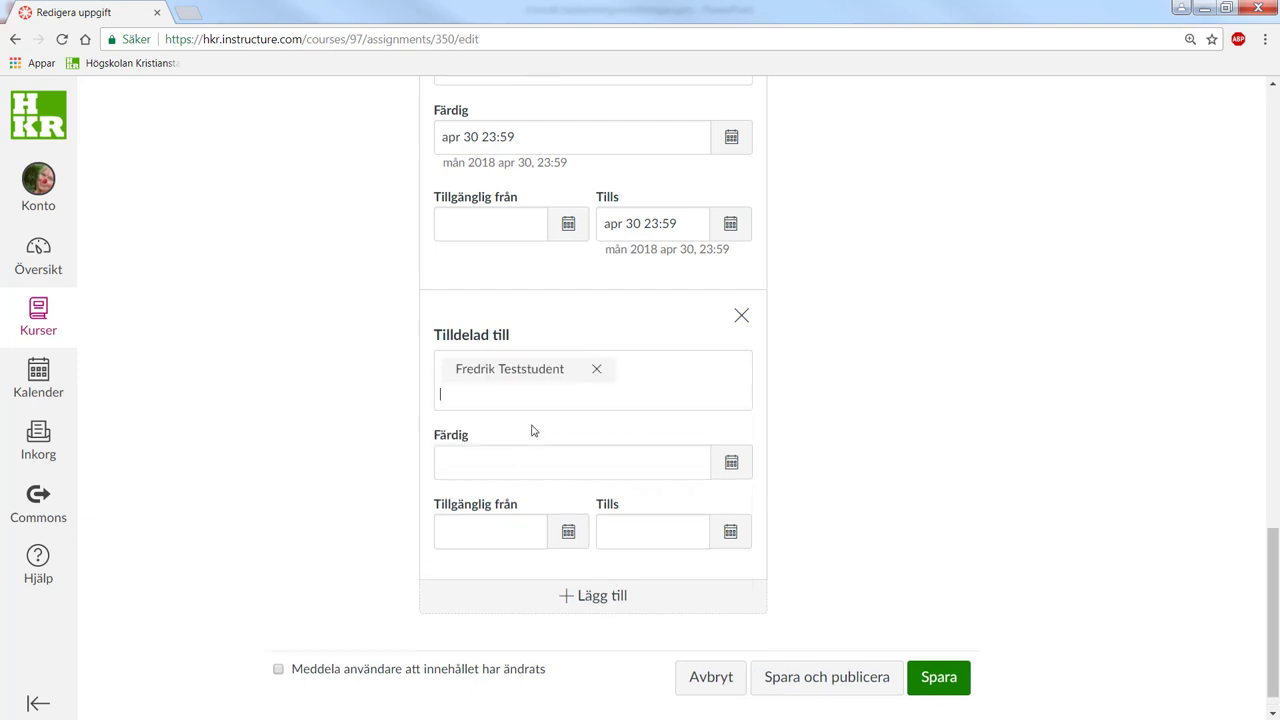
{"action": "left_click", "coordinate": [868, 460]}
Step: Set the individual student's due date and availability end date both to 8 May 2018 at 23:59
{"action": "left_click", "coordinate": [733, 465]}
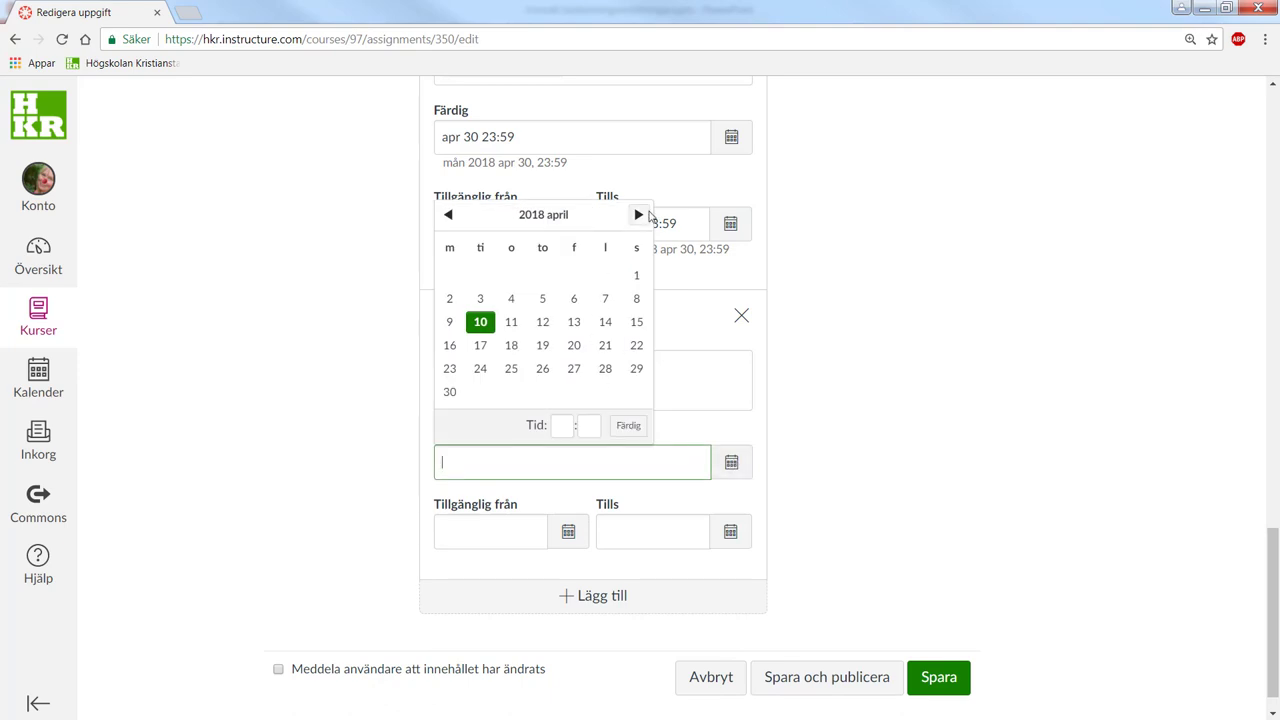
{"action": "left_click", "coordinate": [638, 214]}
{"action": "left_click", "coordinate": [480, 298]}
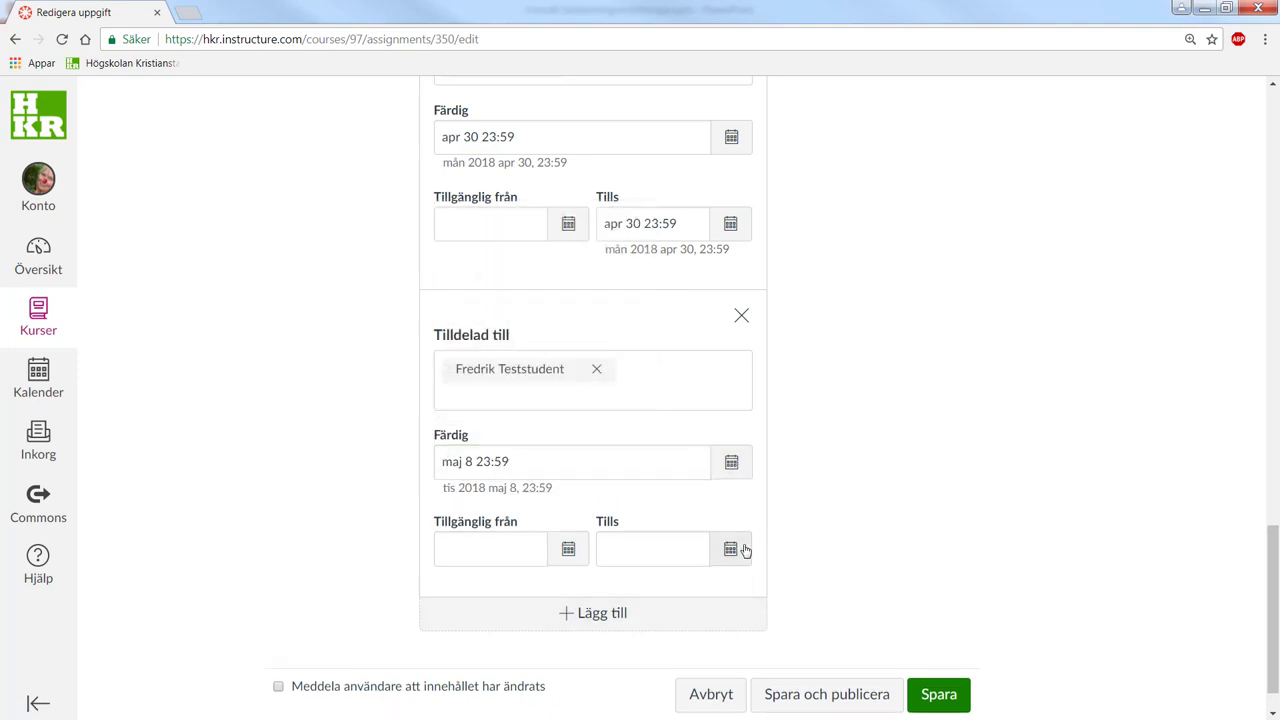
{"action": "left_click", "coordinate": [731, 549]}
{"action": "left_click", "coordinate": [800, 301]}
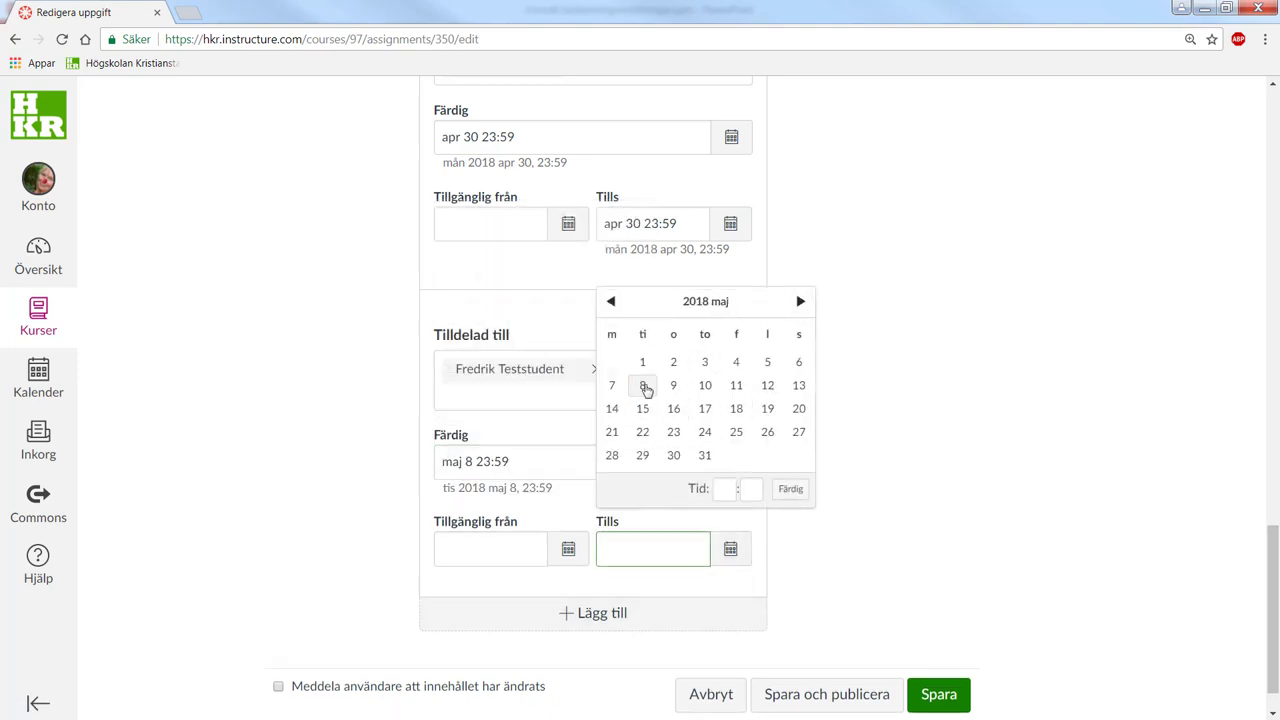
{"action": "left_click", "coordinate": [646, 386]}
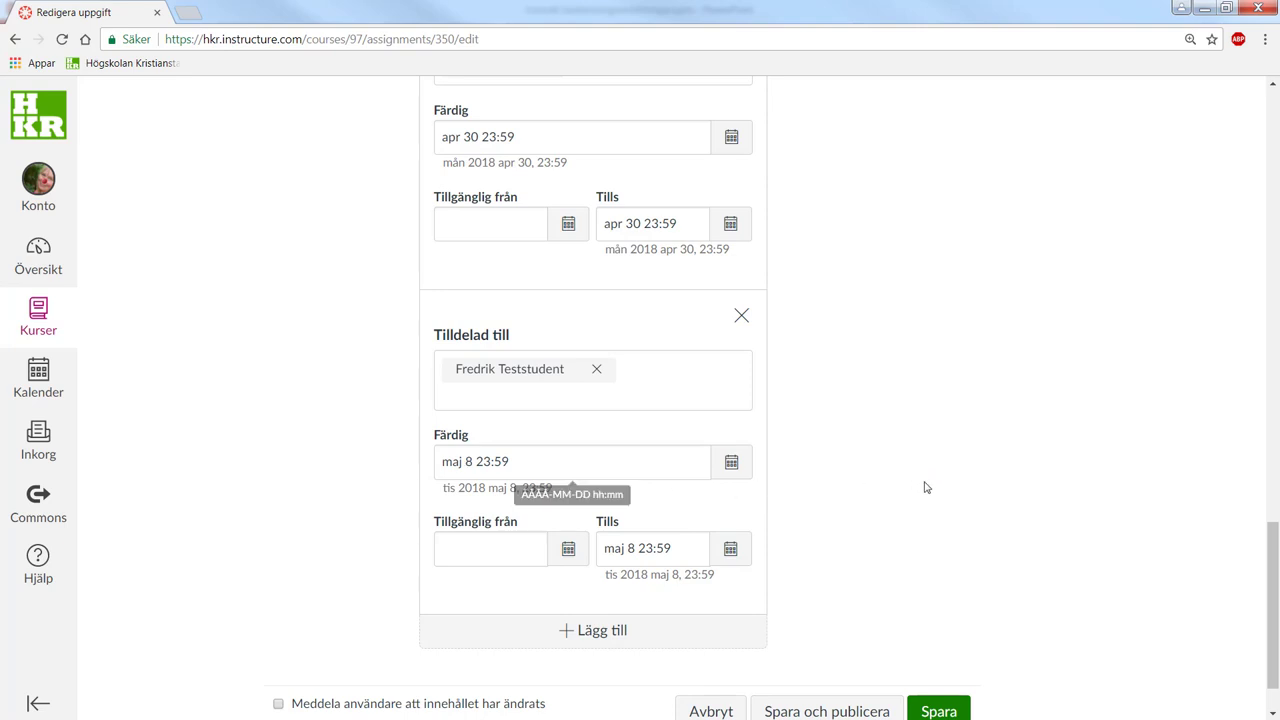
Step: Check the dates for both assignee groups, and save and publish the assignment
{"action": "scroll", "coordinate": [914, 477], "scroll_direction": "up", "scroll_amount": 2}
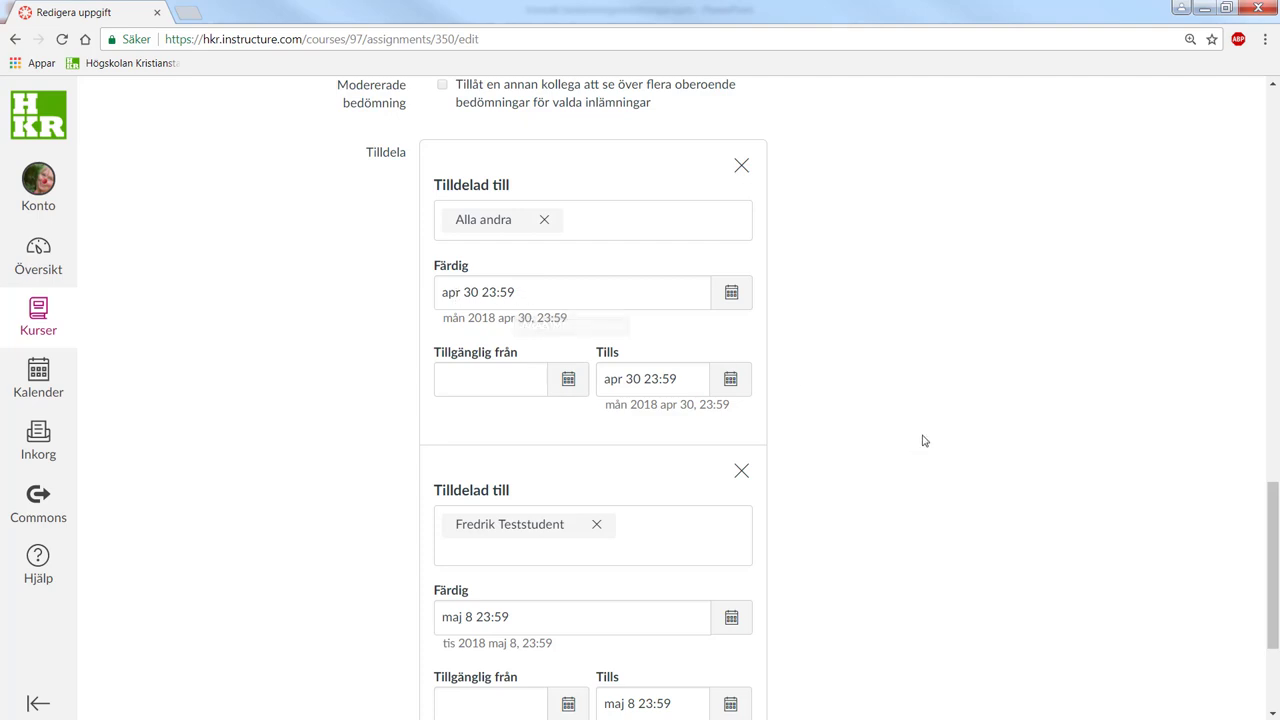
{"action": "scroll", "coordinate": [932, 432], "scroll_direction": "down", "scroll_amount": 3}
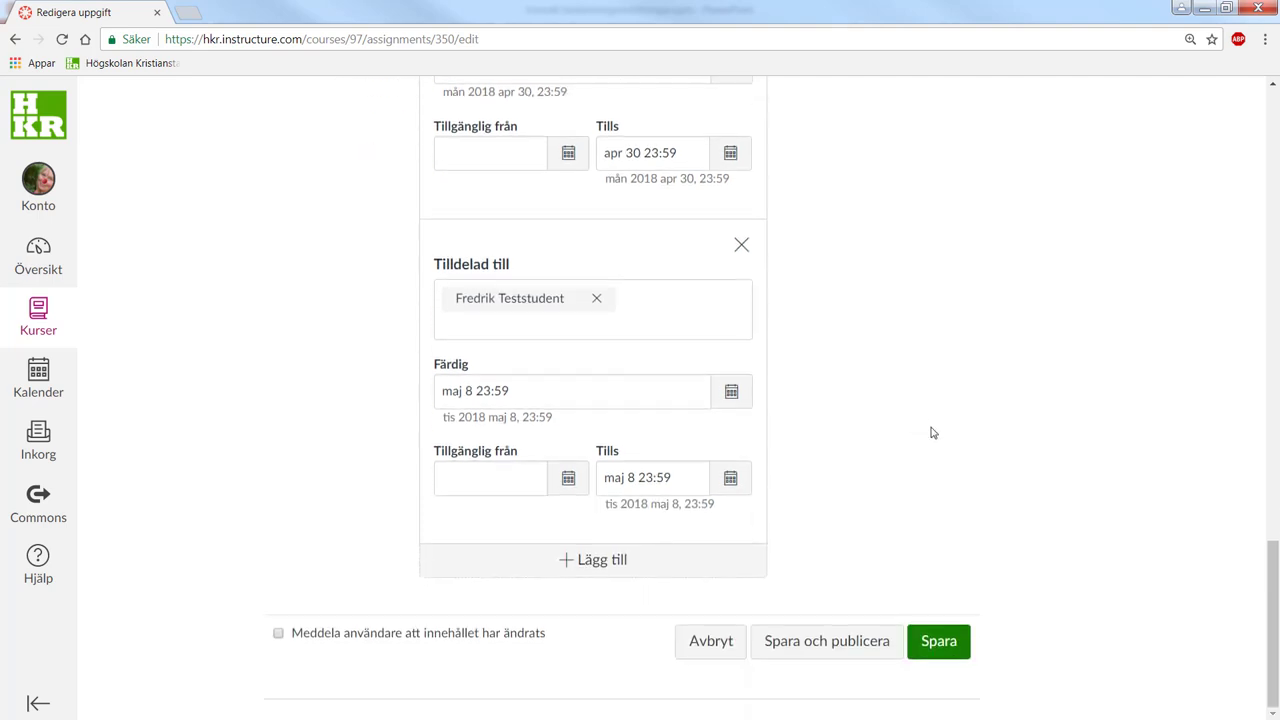
{"action": "left_click", "coordinate": [813, 645]}
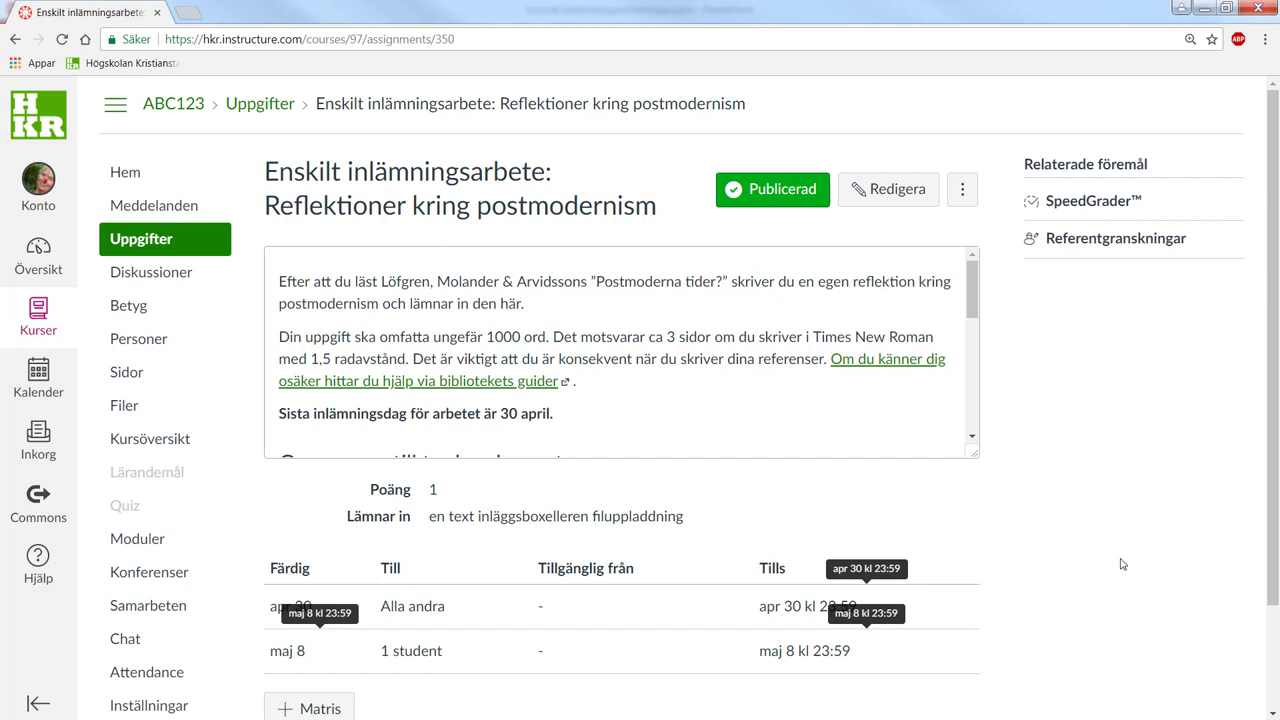
Step: Switch to Studentvy from the course home page and review the assignment "Enskilt inlämningsarbete: Reflektioner kring postmodernism" as a student
{"action": "left_click", "coordinate": [120, 175]}
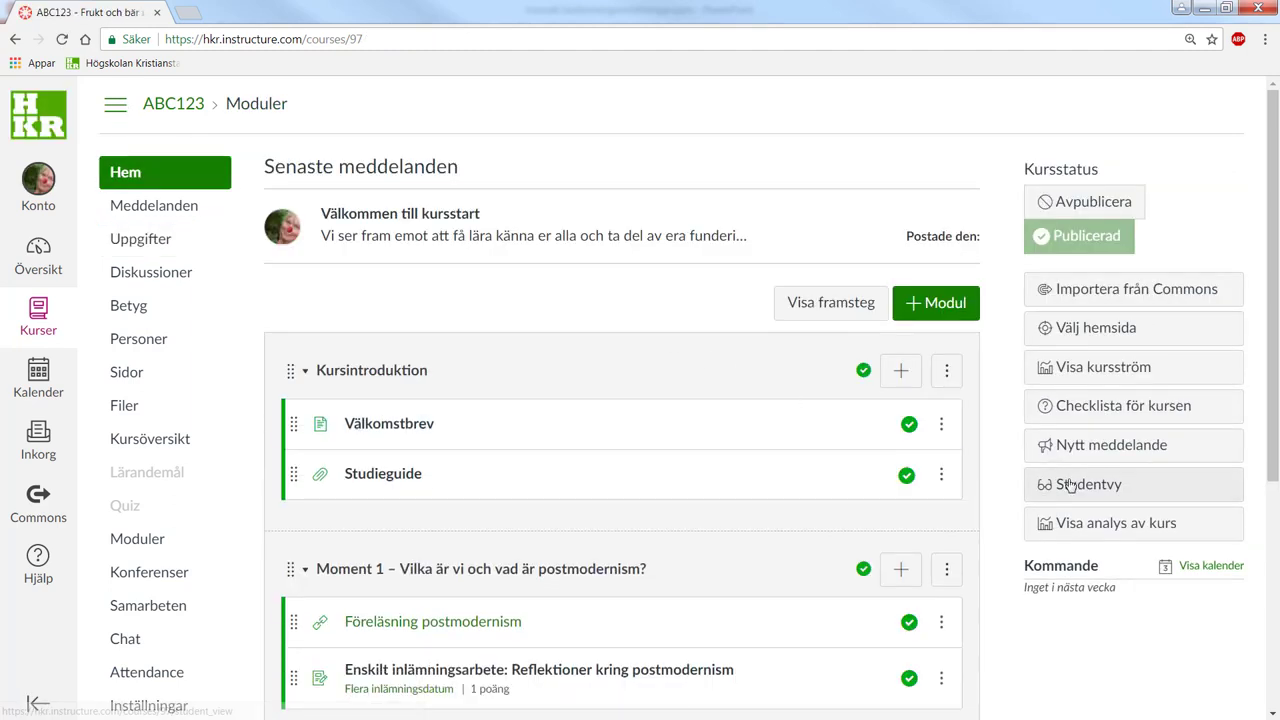
{"action": "left_click", "coordinate": [1070, 485]}
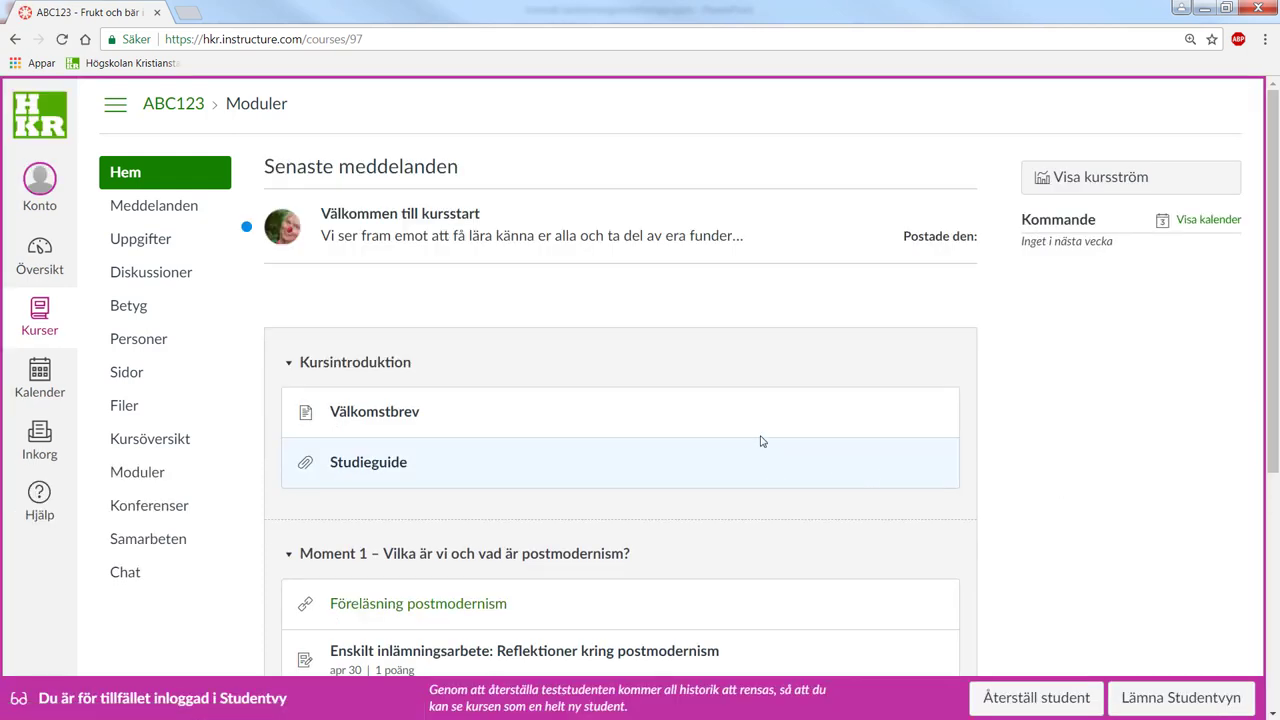
{"action": "scroll", "coordinate": [737, 420], "scroll_direction": "down", "scroll_amount": 2}
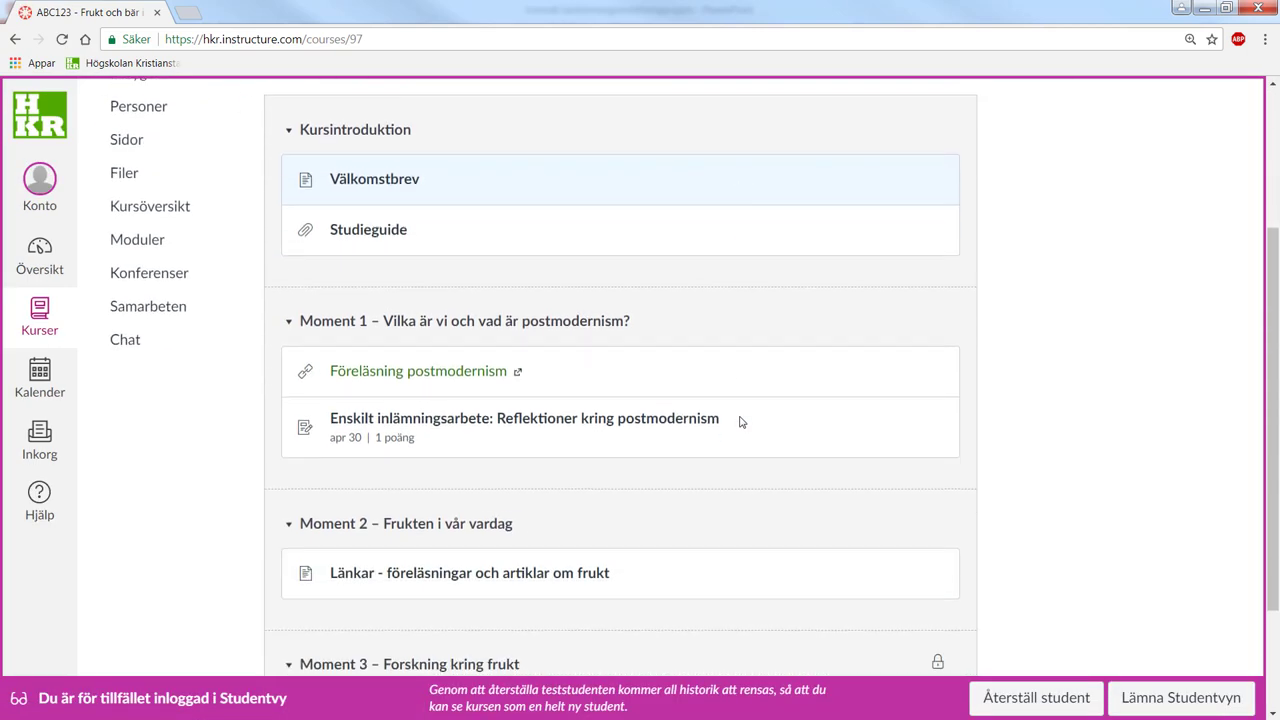
{"action": "left_click", "coordinate": [614, 428]}
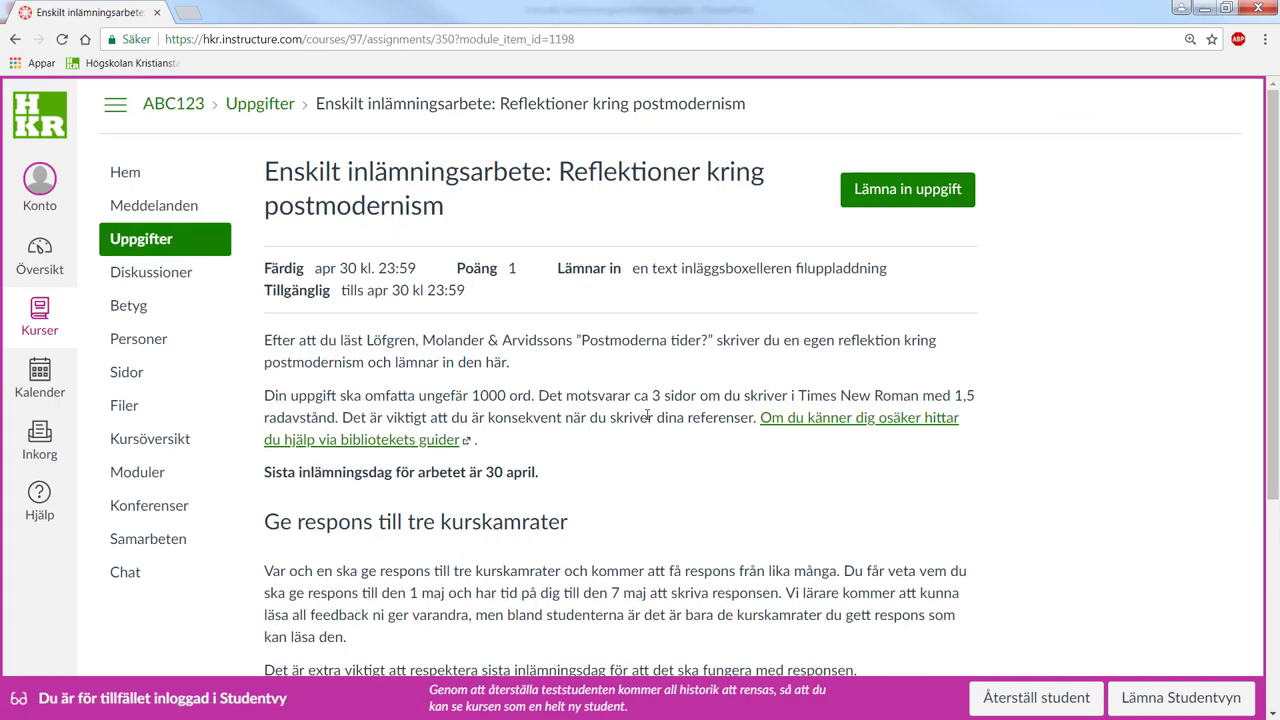
{"action": "scroll", "coordinate": [647, 415], "scroll_direction": "down", "scroll_amount": 3}
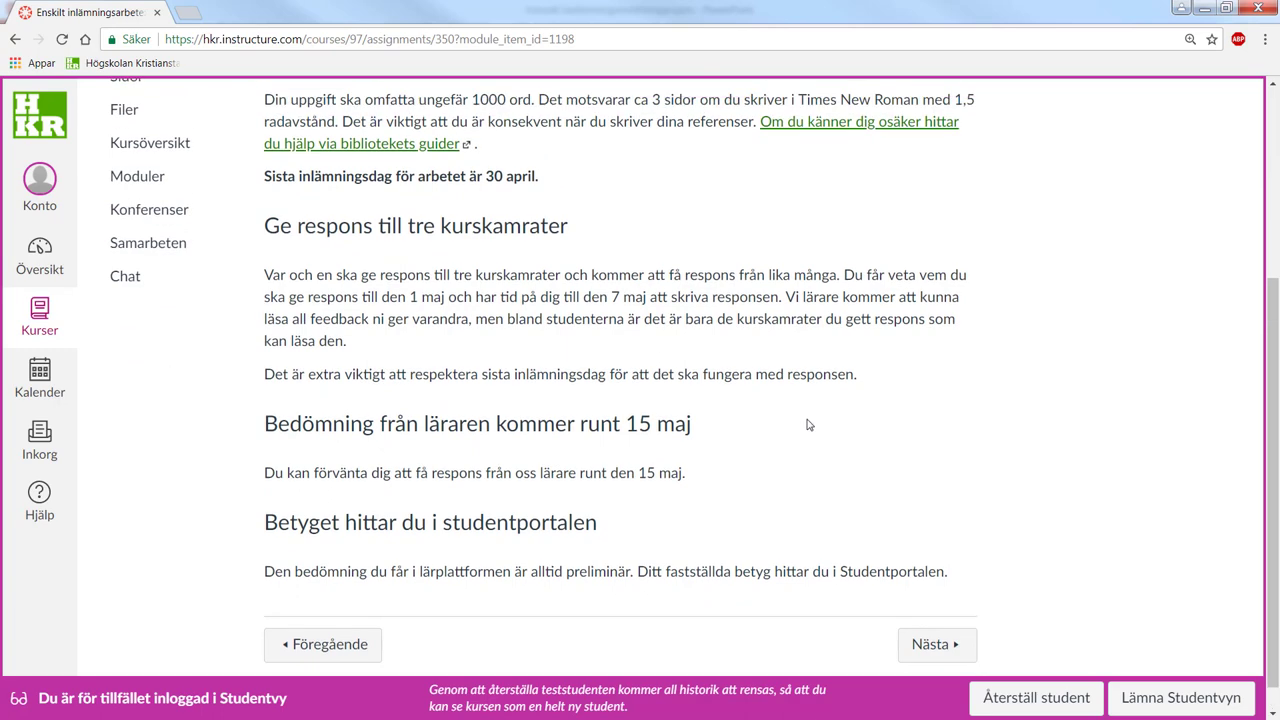
{"action": "scroll", "coordinate": [809, 425], "scroll_direction": "up", "scroll_amount": 3}
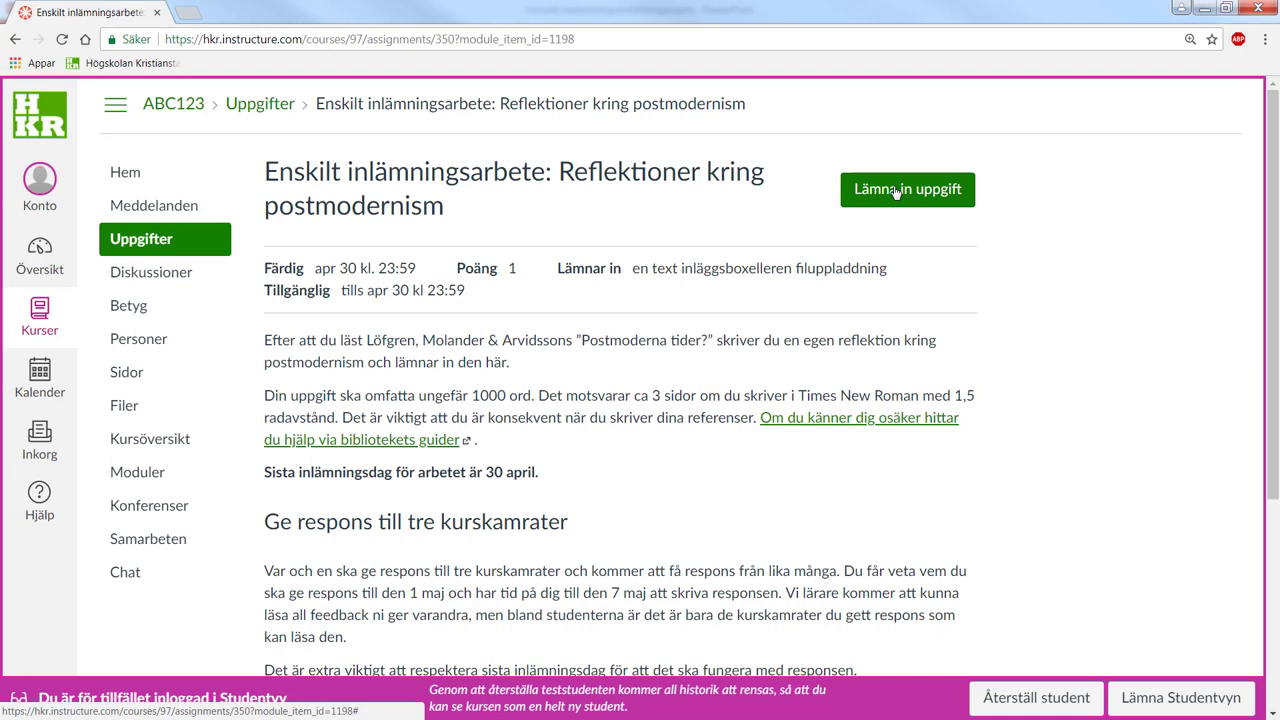
Step: Submit the file Reflektioner-postmodernism.docx to the assignment as the test student
{"action": "left_click", "coordinate": [897, 193]}
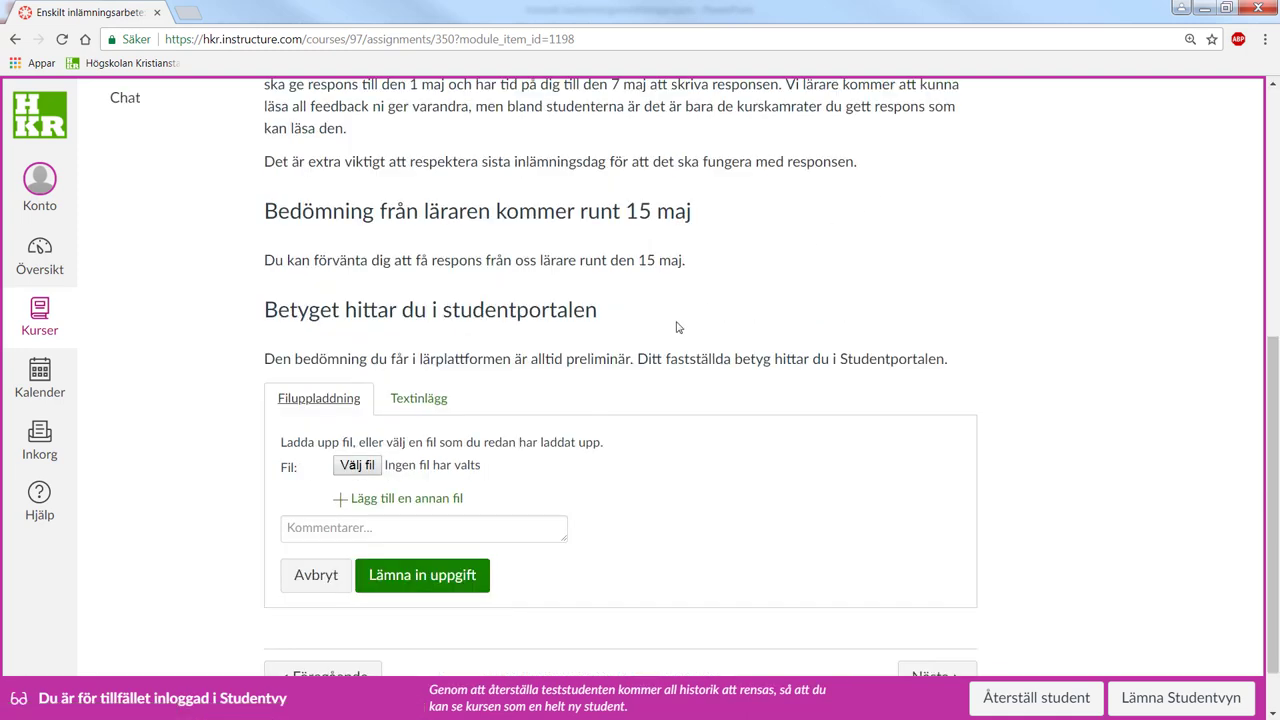
{"action": "left_click", "coordinate": [362, 467]}
{"action": "double_click", "coordinate": [307, 279]}
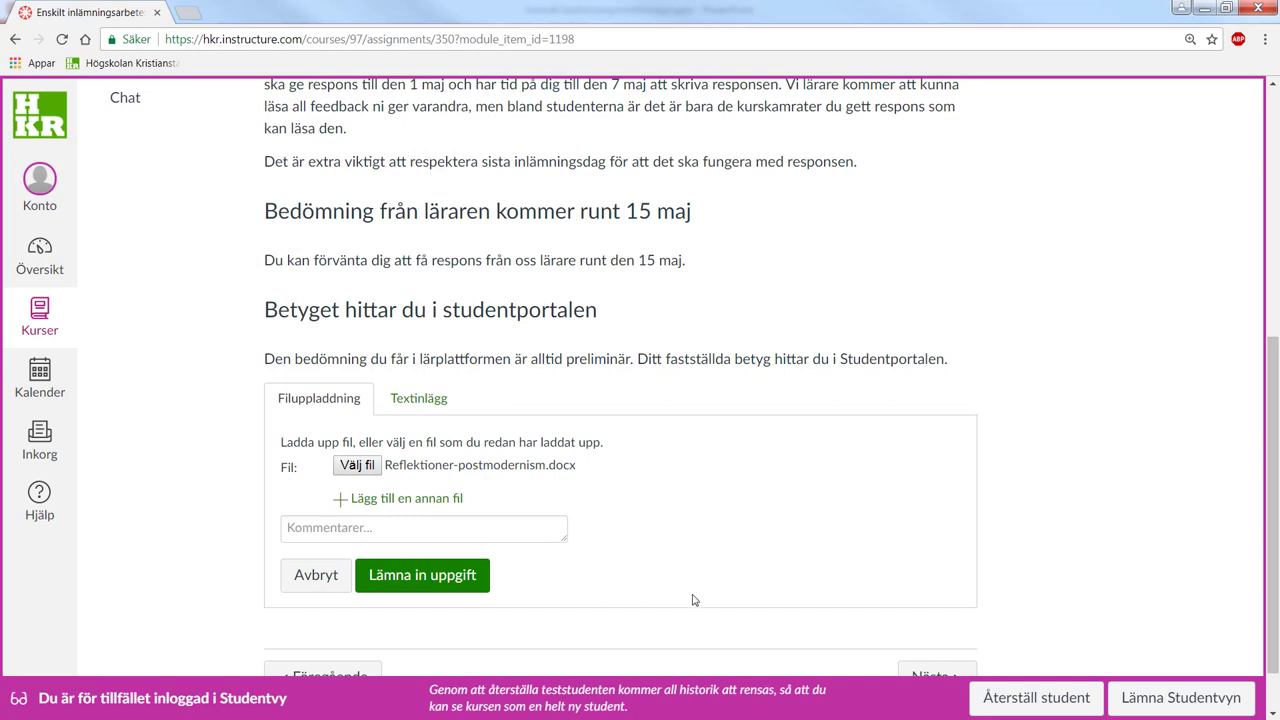
{"action": "left_click", "coordinate": [465, 580]}
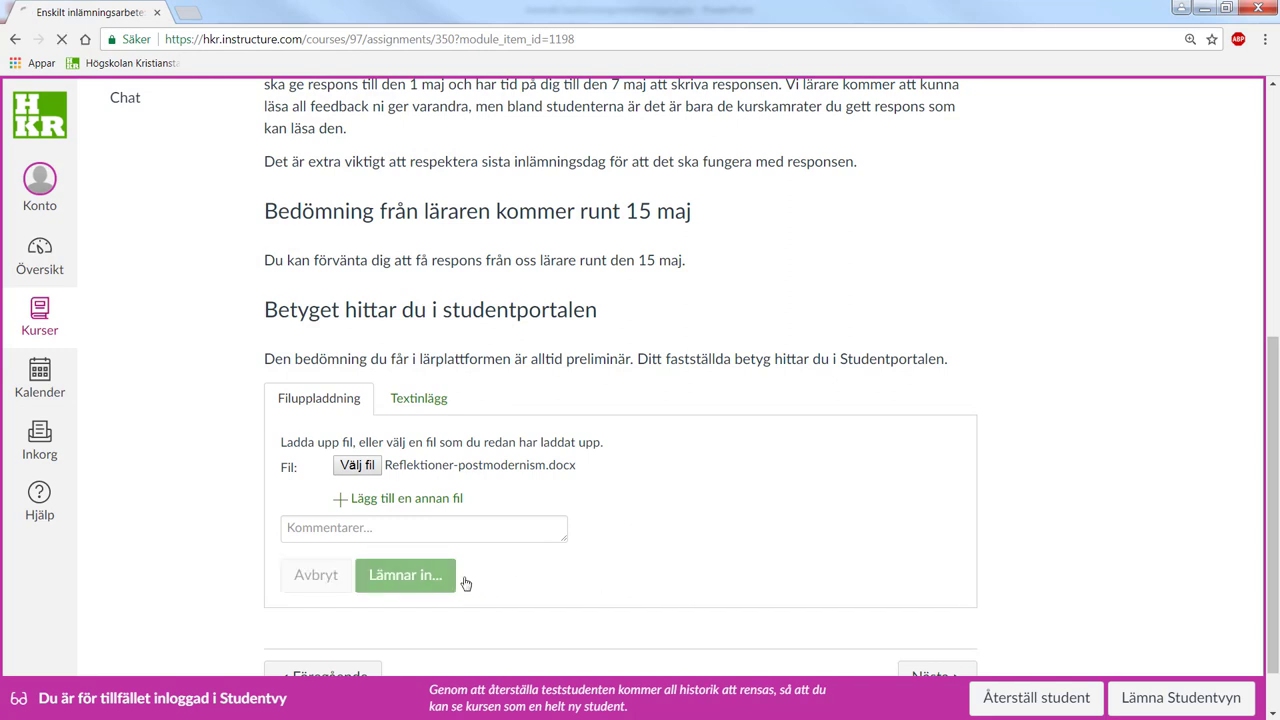